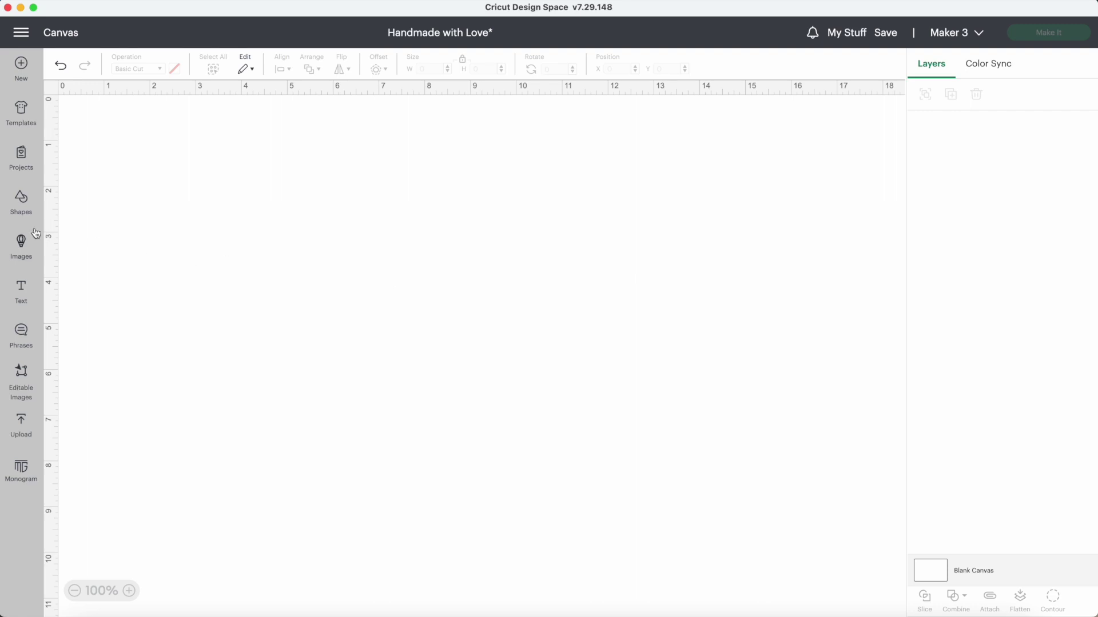
- Open the Images library from the blank 'Handmade with Love' canvas
click(22, 247)
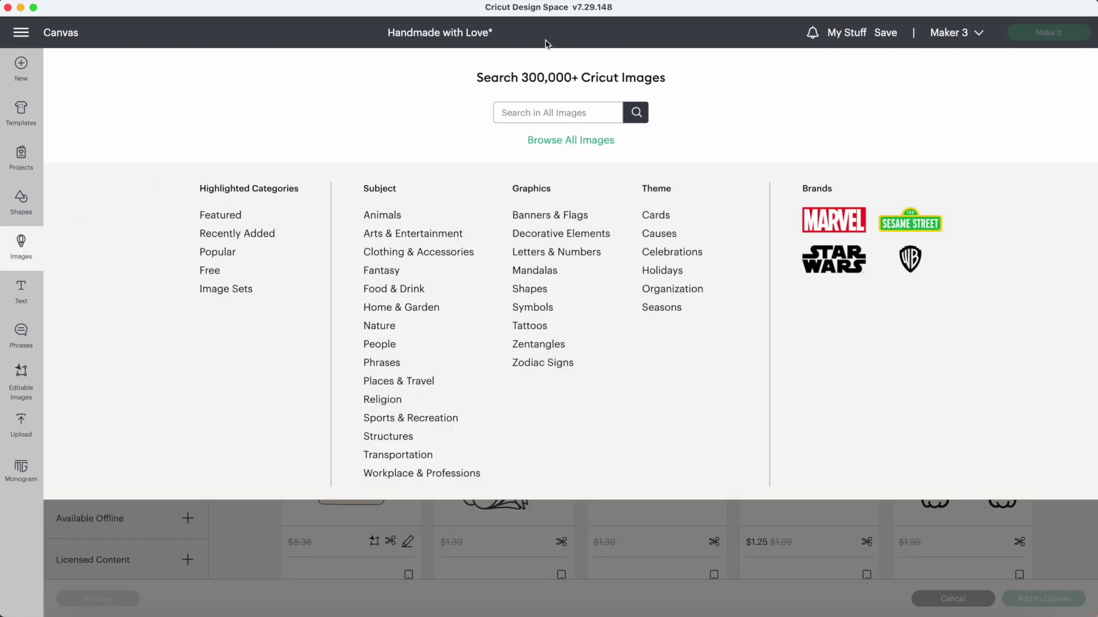
- Search images for 'flowers' and filter the Operation Type to Print then Cut (496 results)
click(550, 111)
text(flowers)
key(Return)
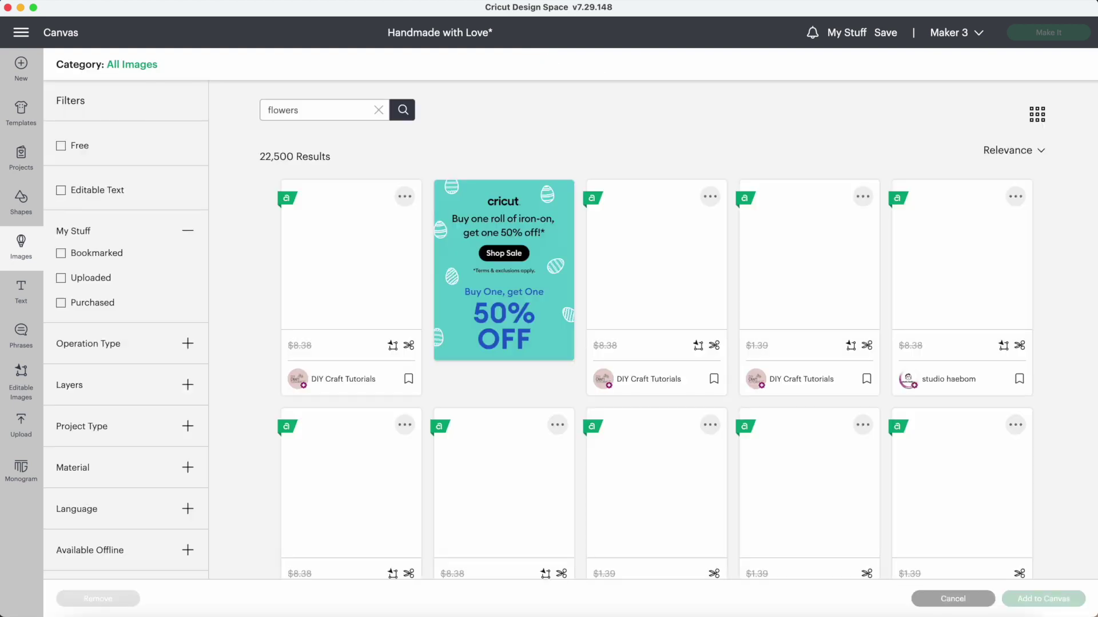
scroll(251, 297, down, 10)
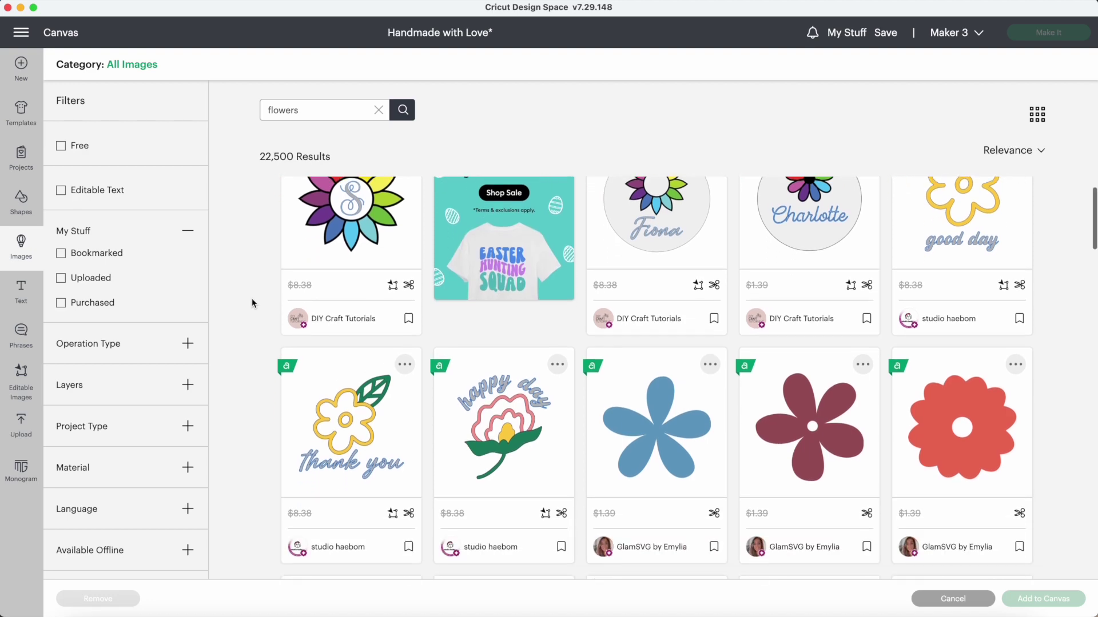
scroll(252, 303, down, 5)
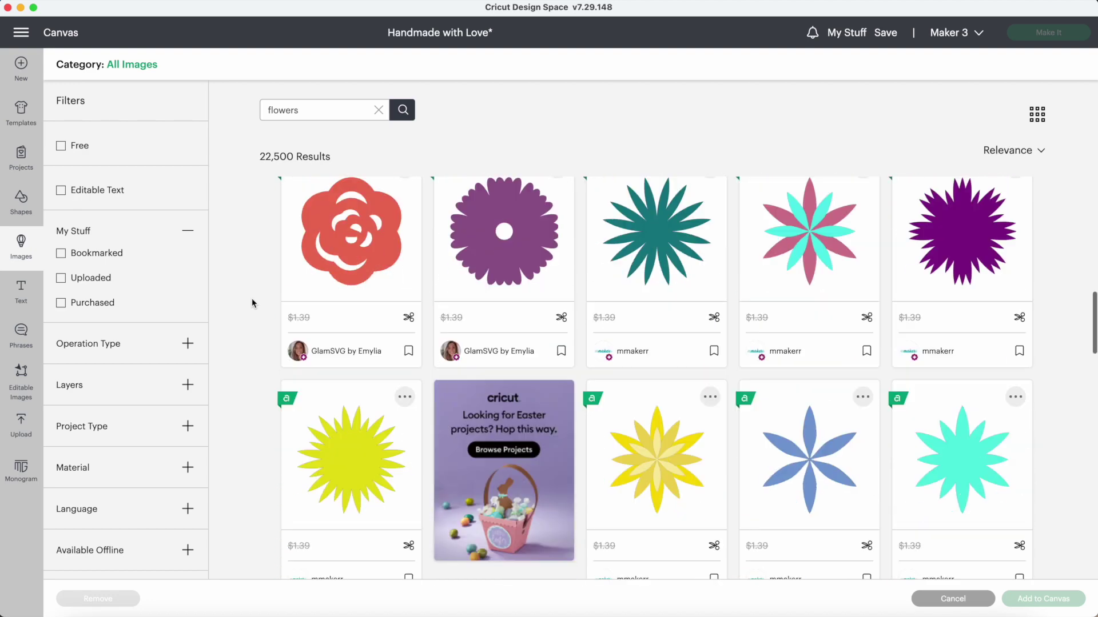
click(187, 345)
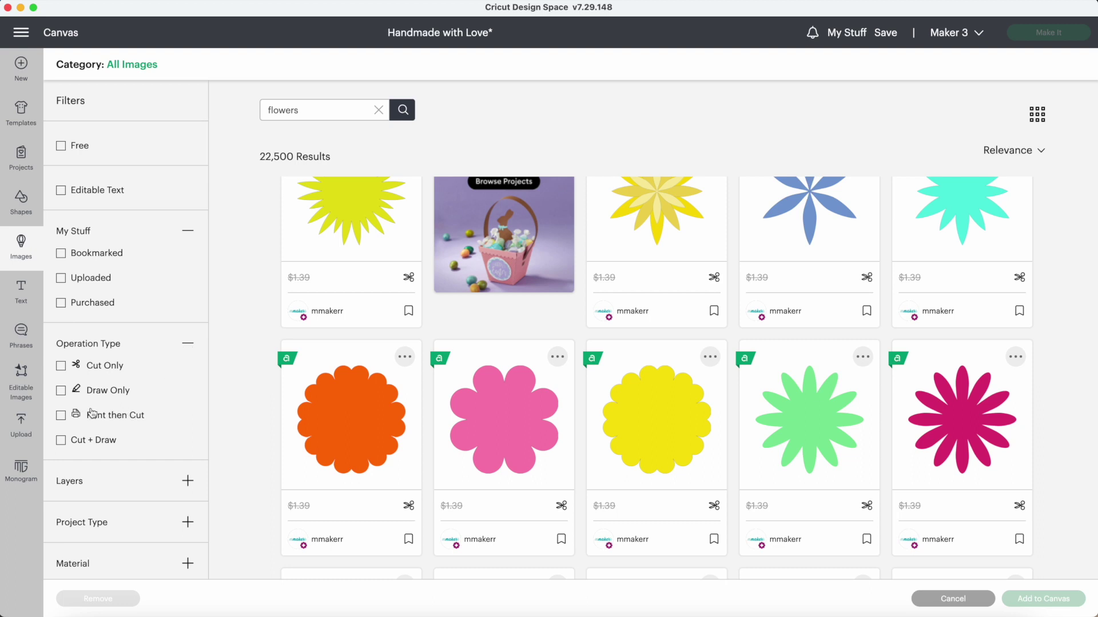
click(62, 416)
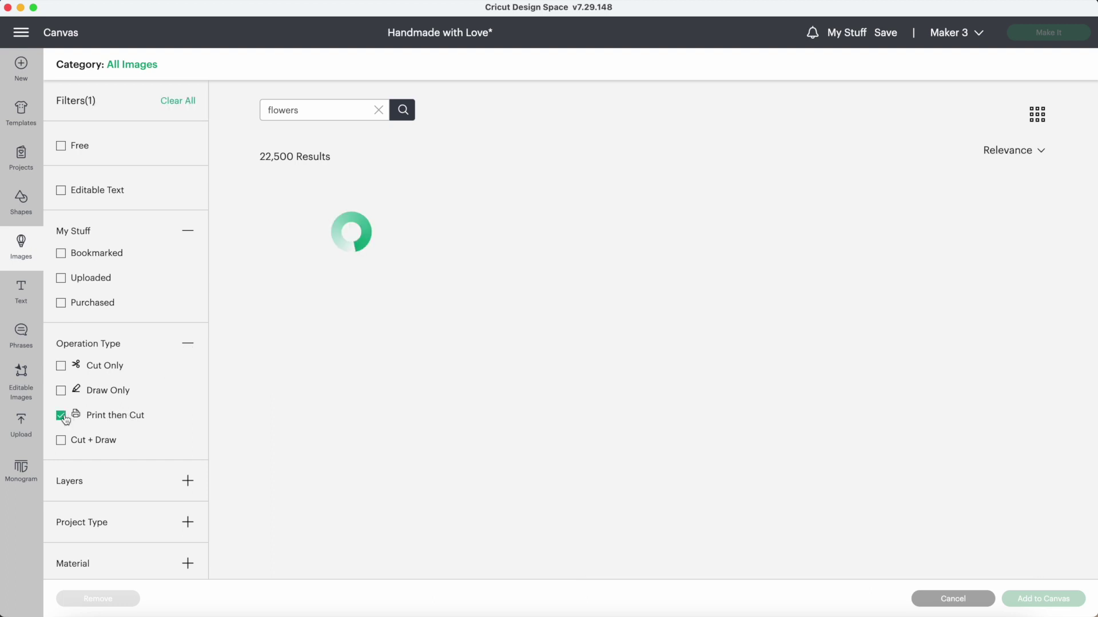
scroll(250, 404, down, 5)
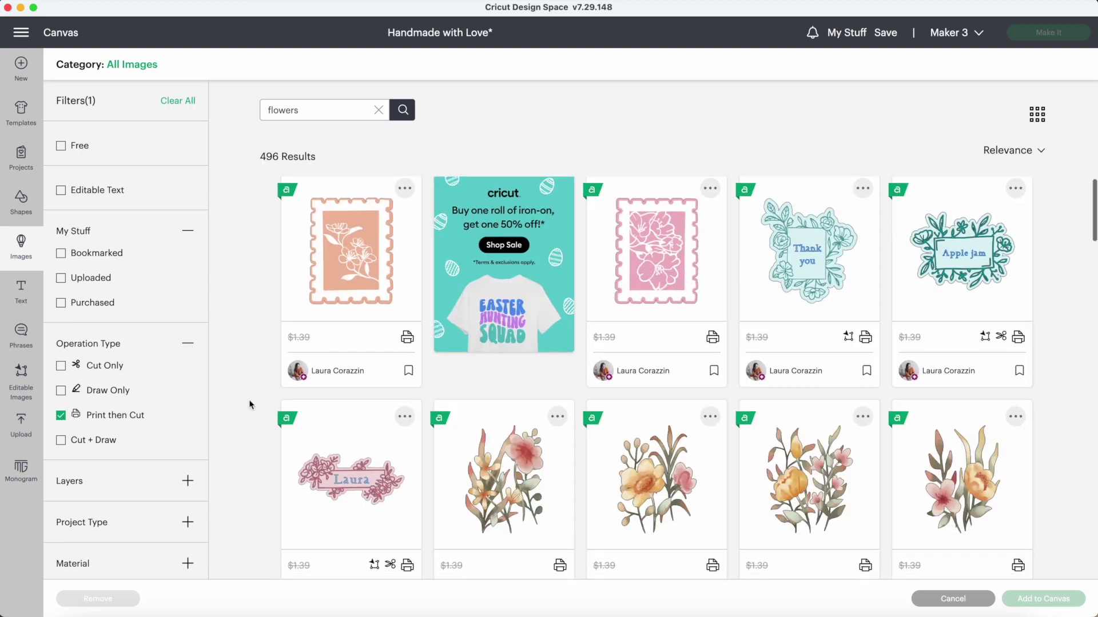
scroll(249, 404, down, 12)
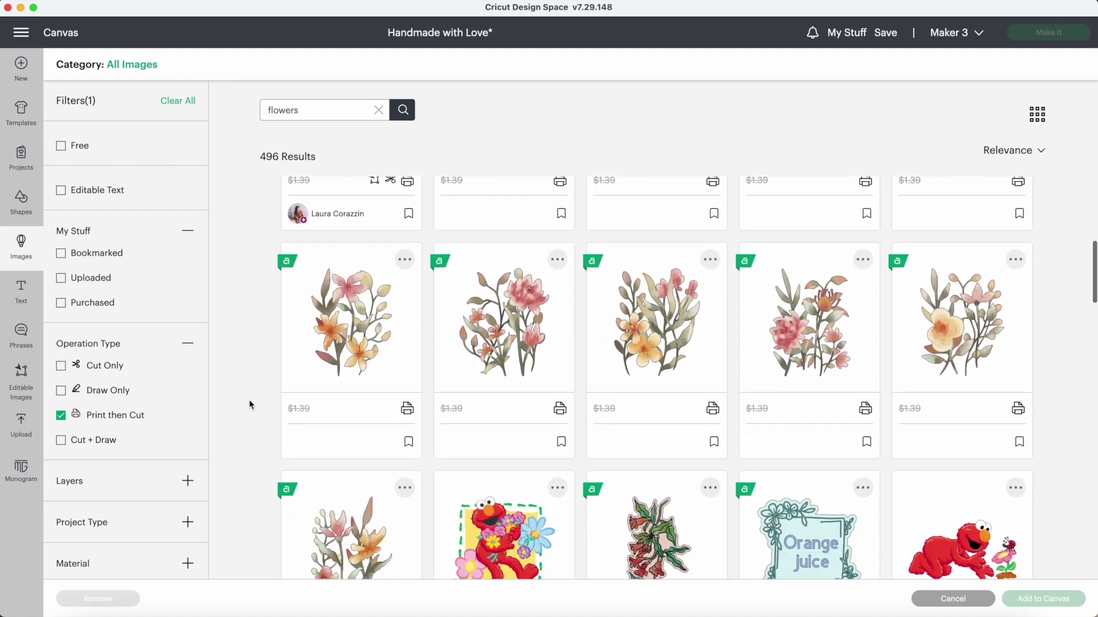
scroll(249, 404, down, 10)
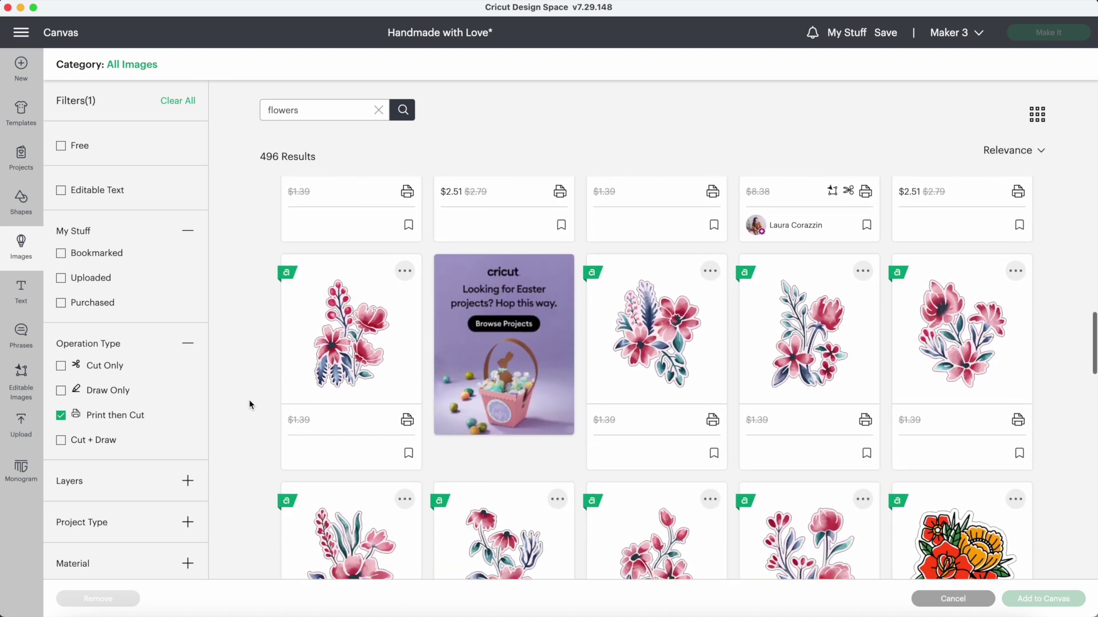
scroll(249, 405, down, 9)
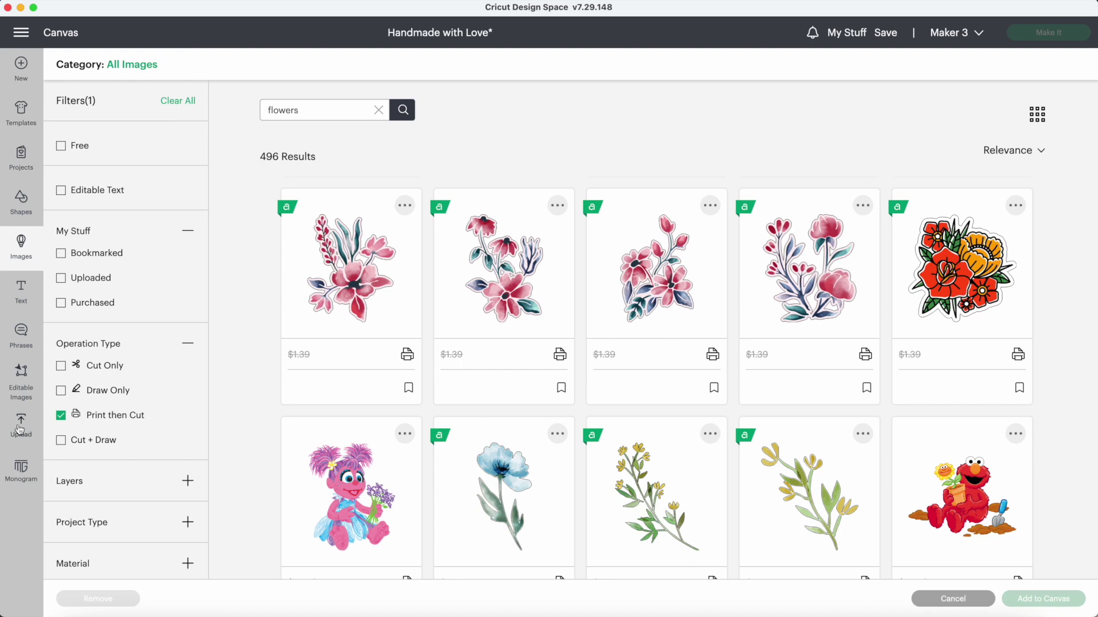
- Upload Flower Wreath.png as a Complex image and continue to background removal
click(21, 426)
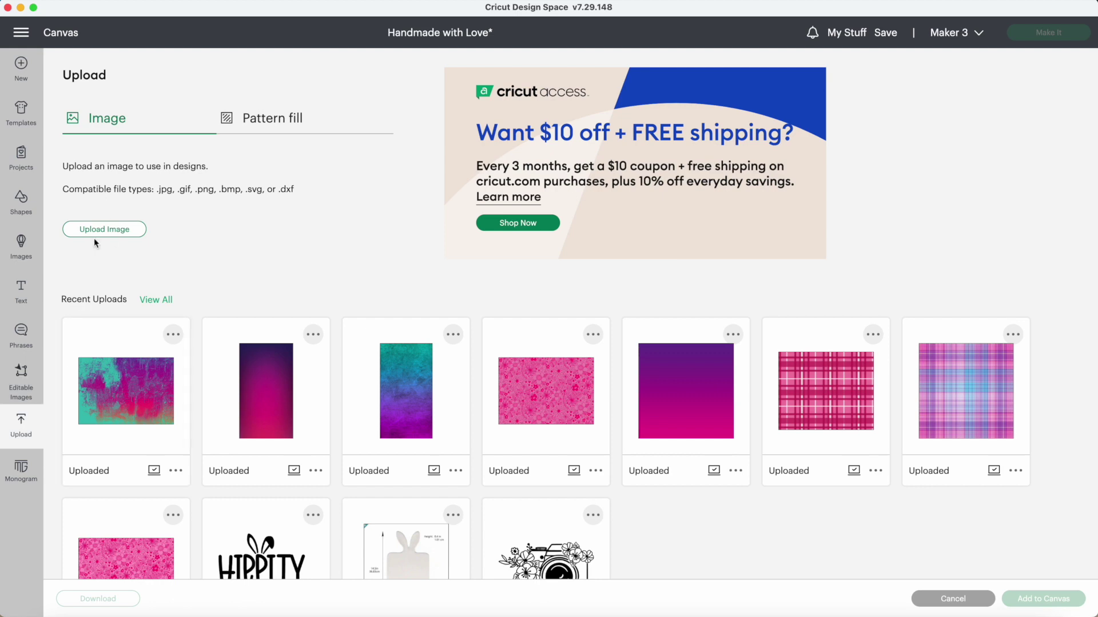
click(110, 229)
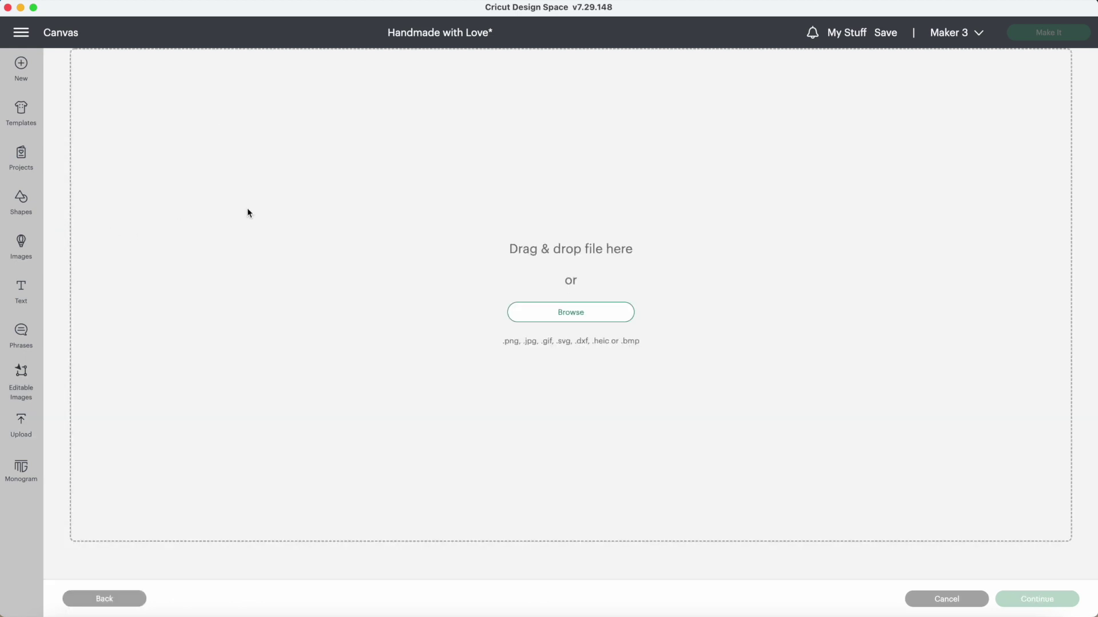
drag(1095, 142, 1021, 137)
drag(1057, 33, 779, 261)
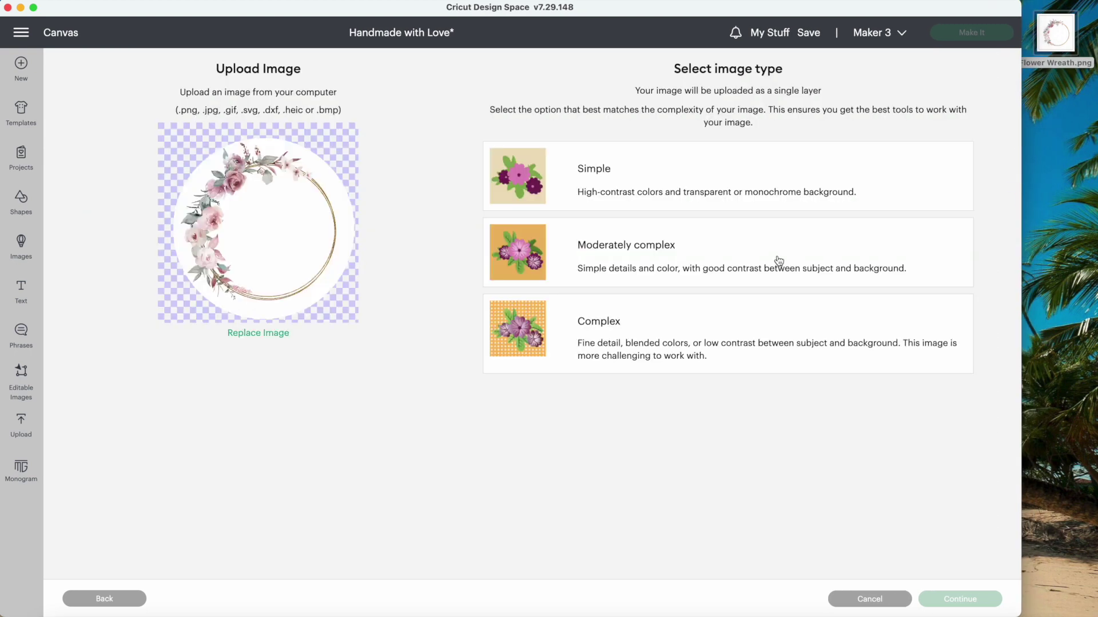
click(617, 326)
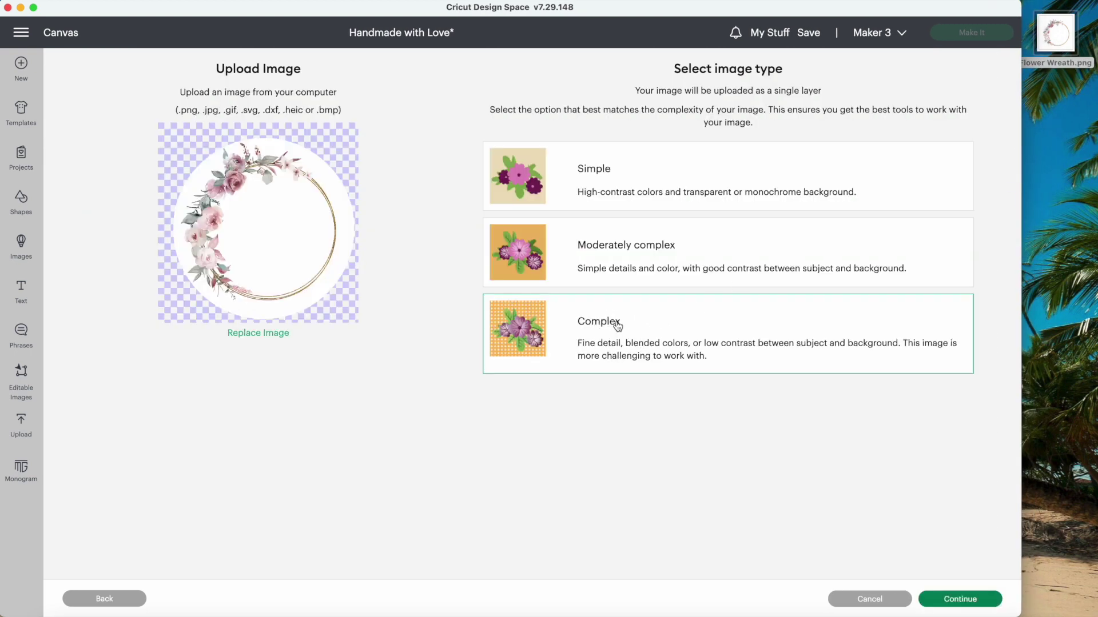
click(959, 597)
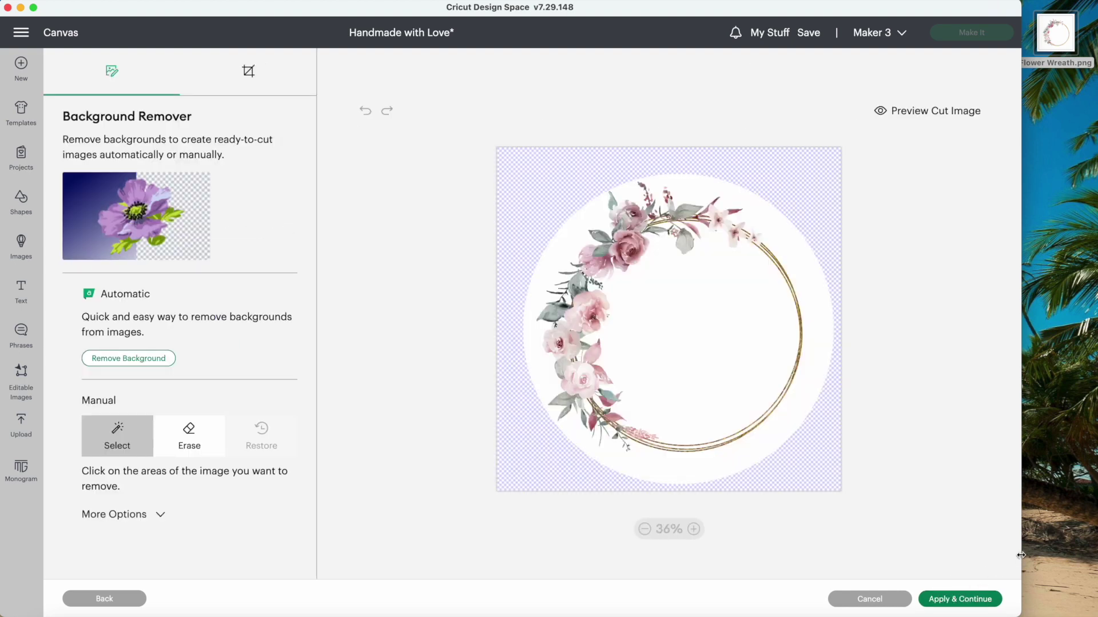
drag(1022, 558, 1095, 554)
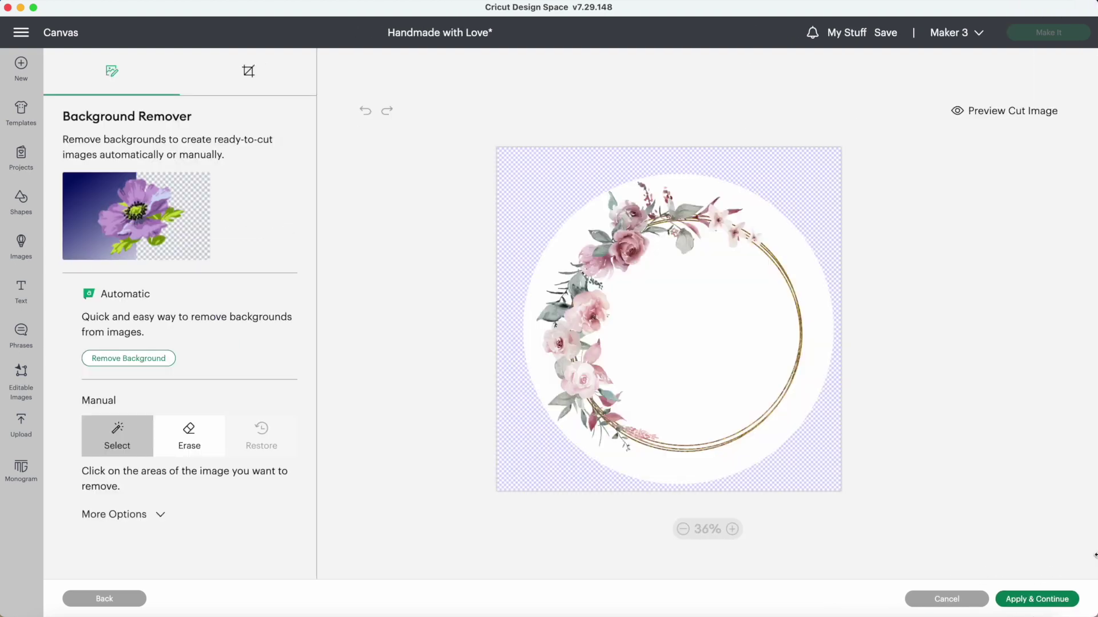
- Save the wreath as a Print Then Cut image and add it to the canvas
click(1044, 602)
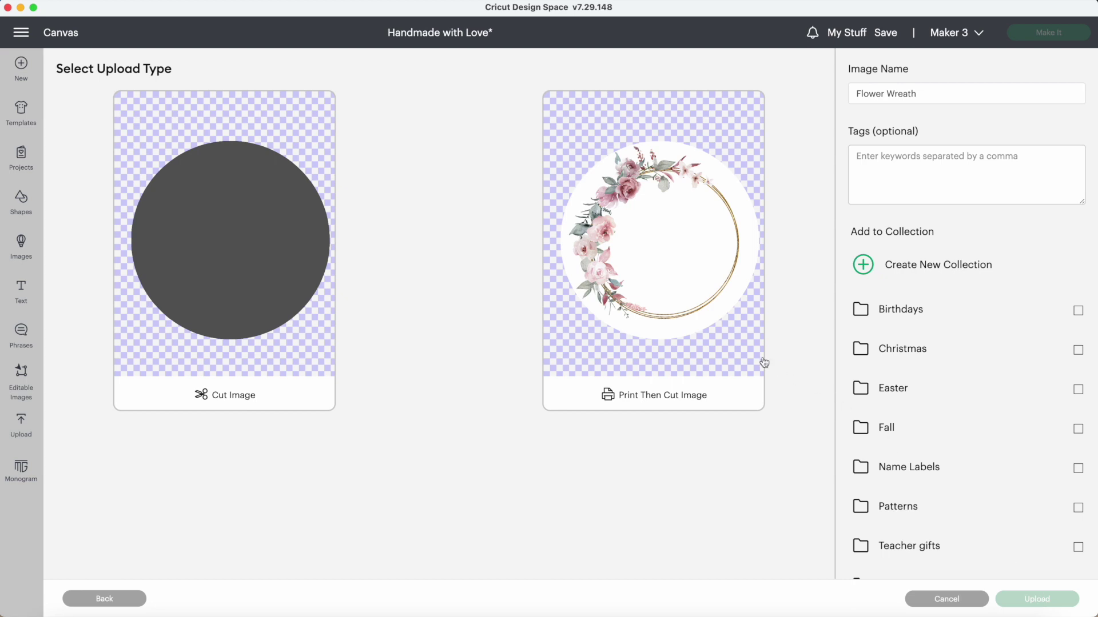
click(735, 340)
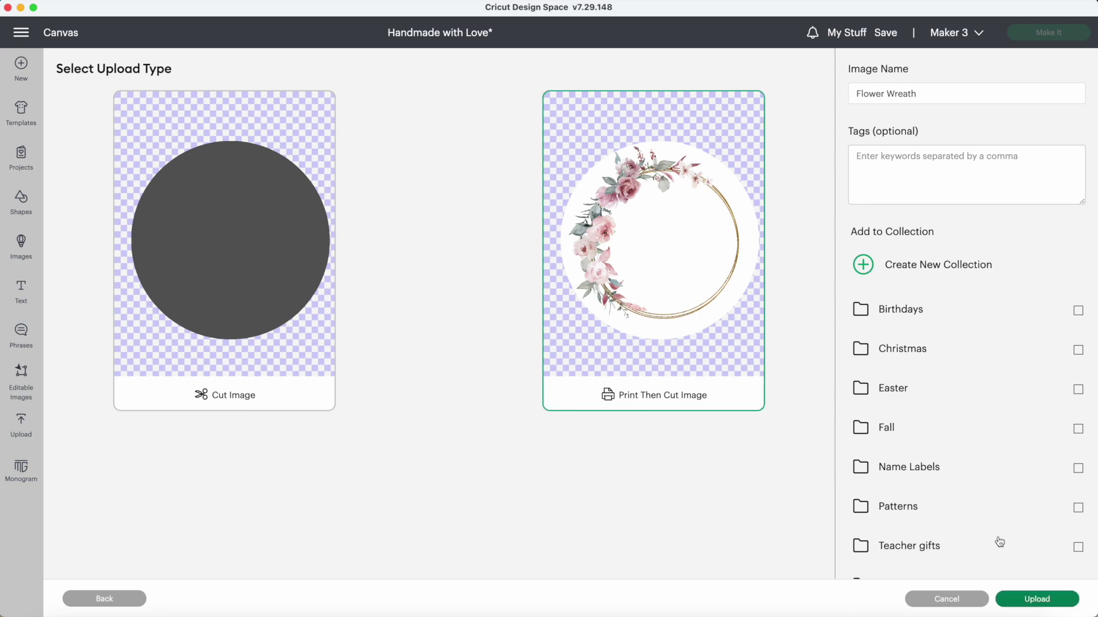
click(1023, 600)
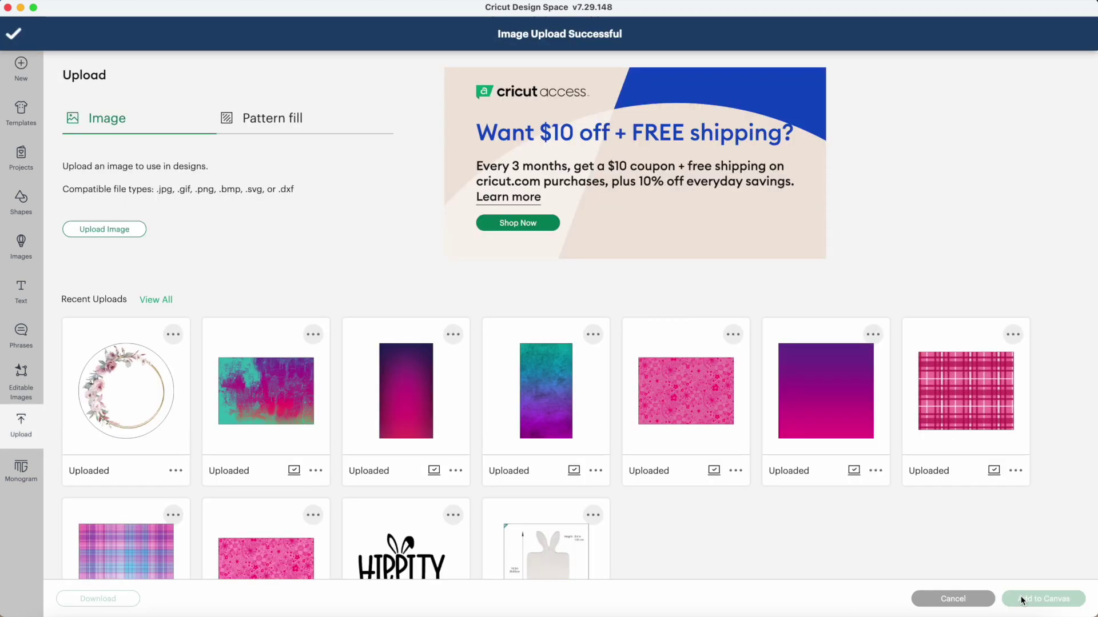
click(129, 386)
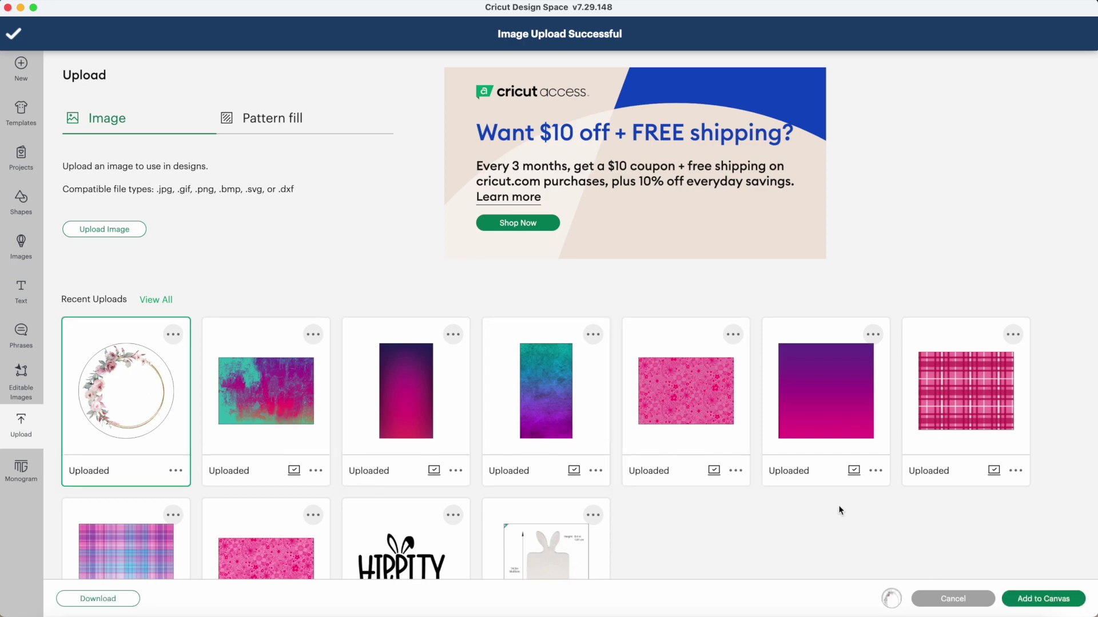
click(1021, 597)
- Add two-line text 'Handmade' / 'with love', resized to about 7.32 x 3.09 in inside the wreath
click(208, 301)
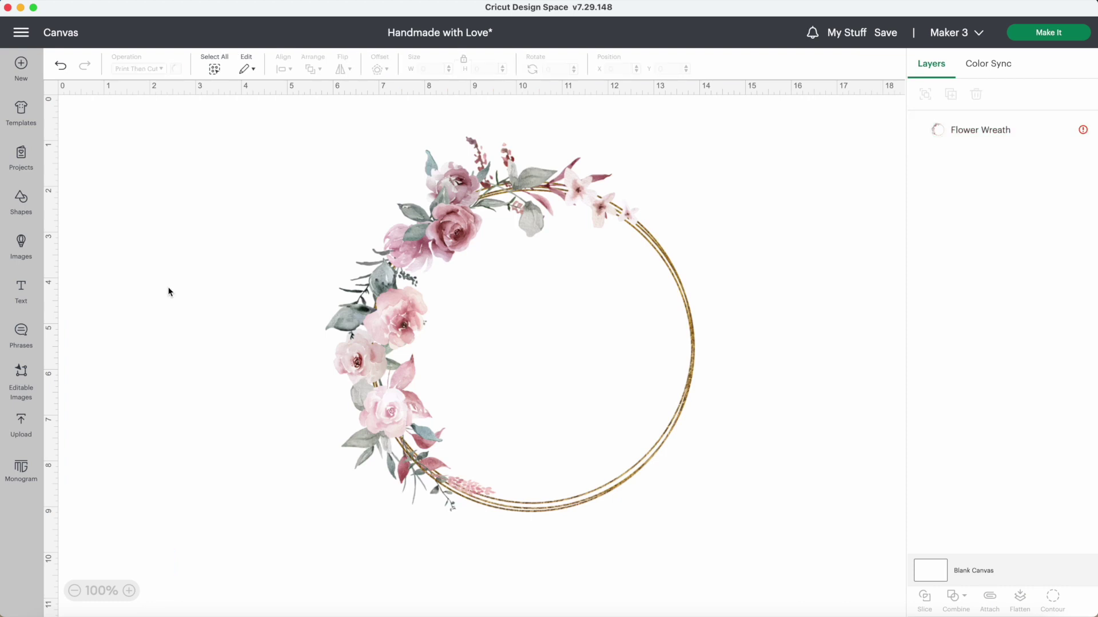
click(24, 290)
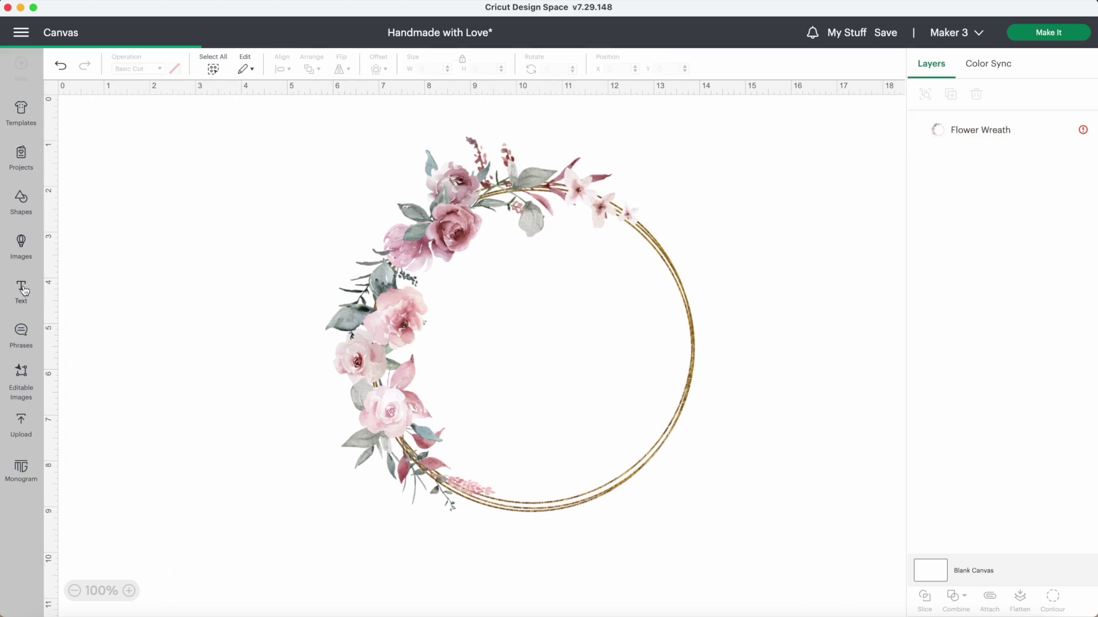
text(Ha)
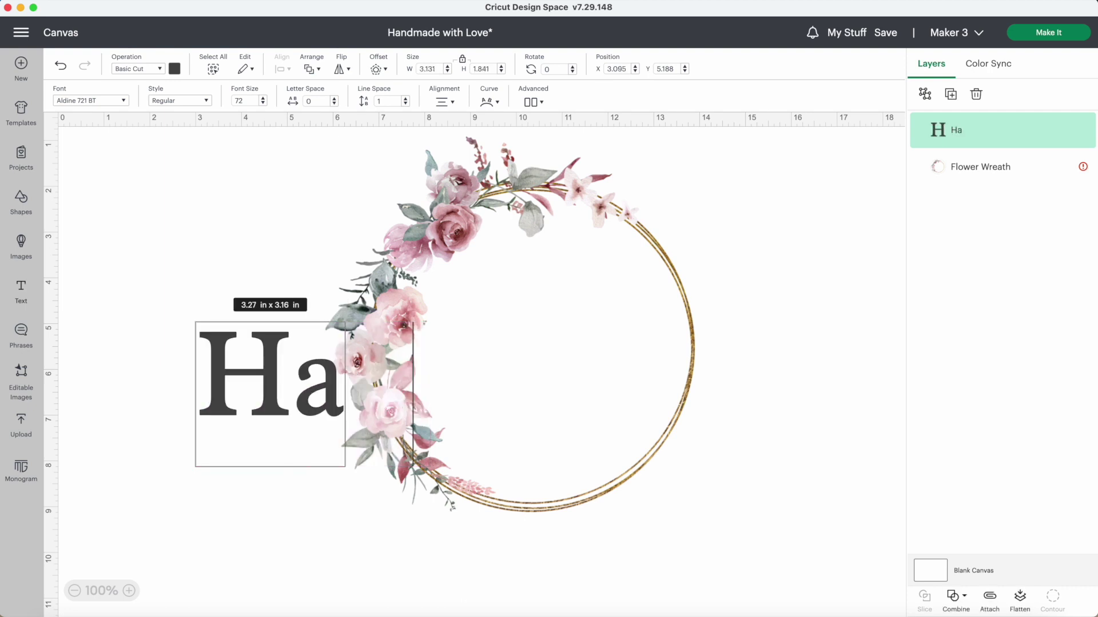
text(ndmade)
key(Return)
text(with love)
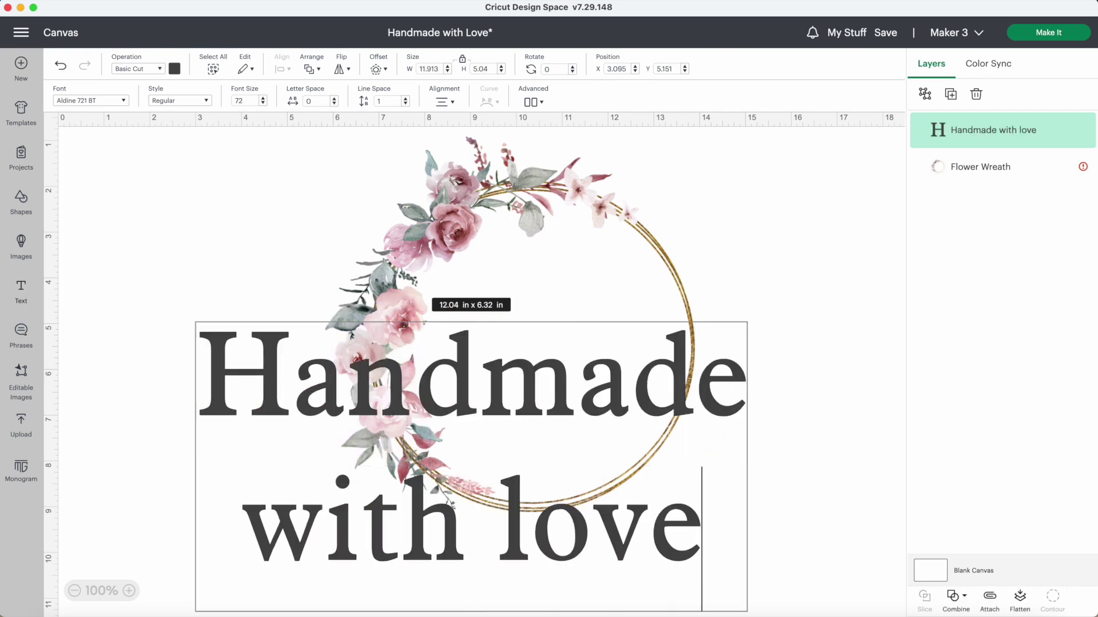
click(756, 279)
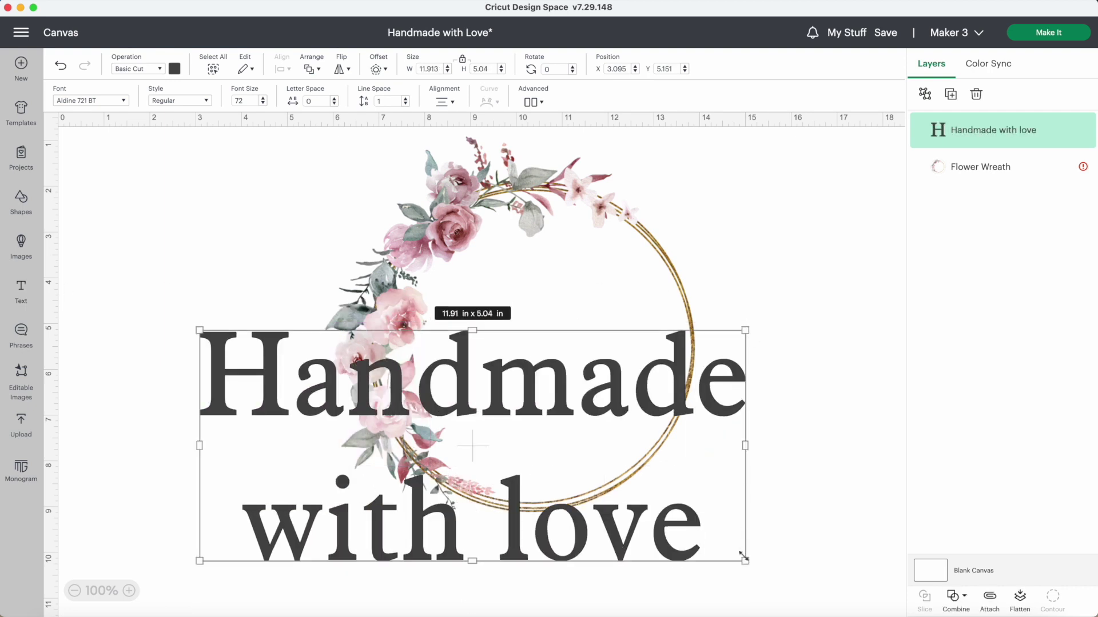
drag(743, 556, 534, 472)
drag(224, 323, 498, 276)
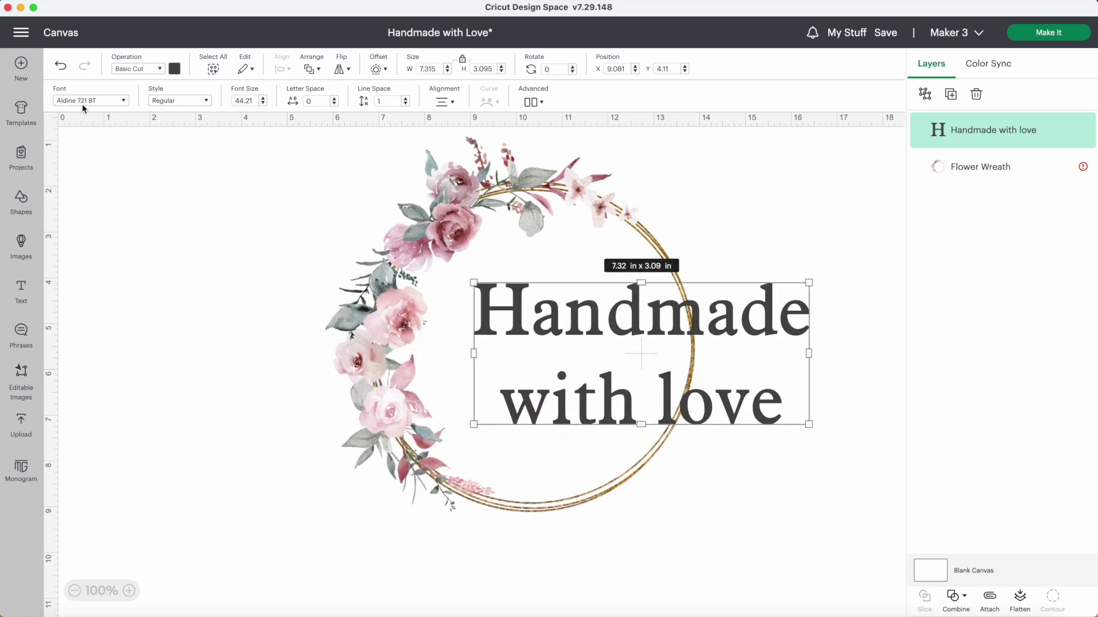
- Change the text to the Cream Candy system font, about 2.14 x 1.3 in
click(101, 101)
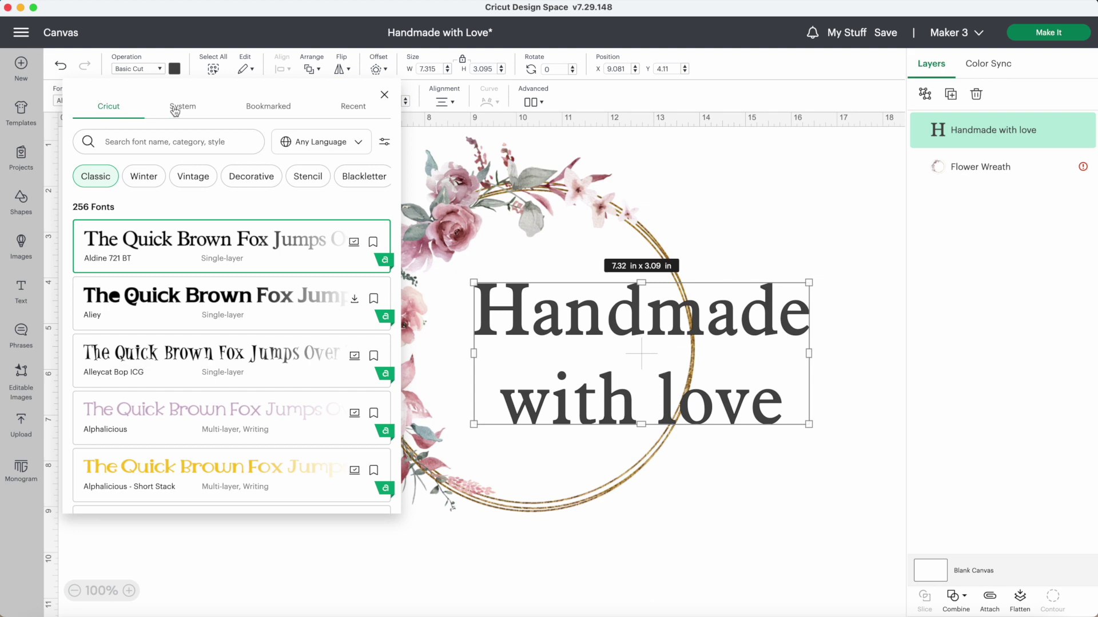
click(178, 109)
click(171, 141)
text(cream)
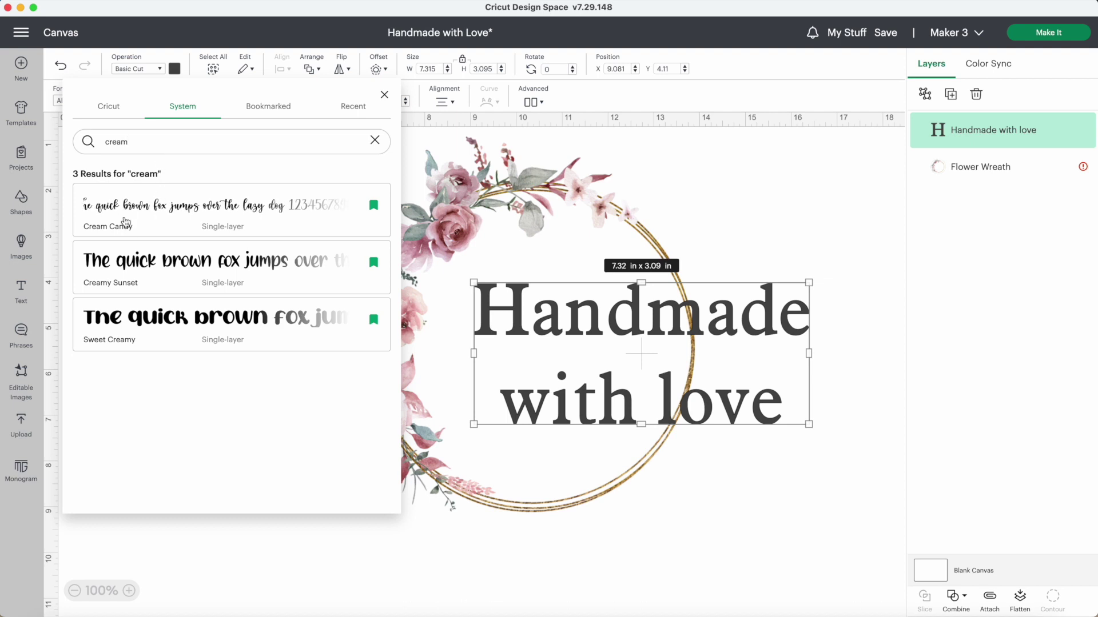
click(152, 208)
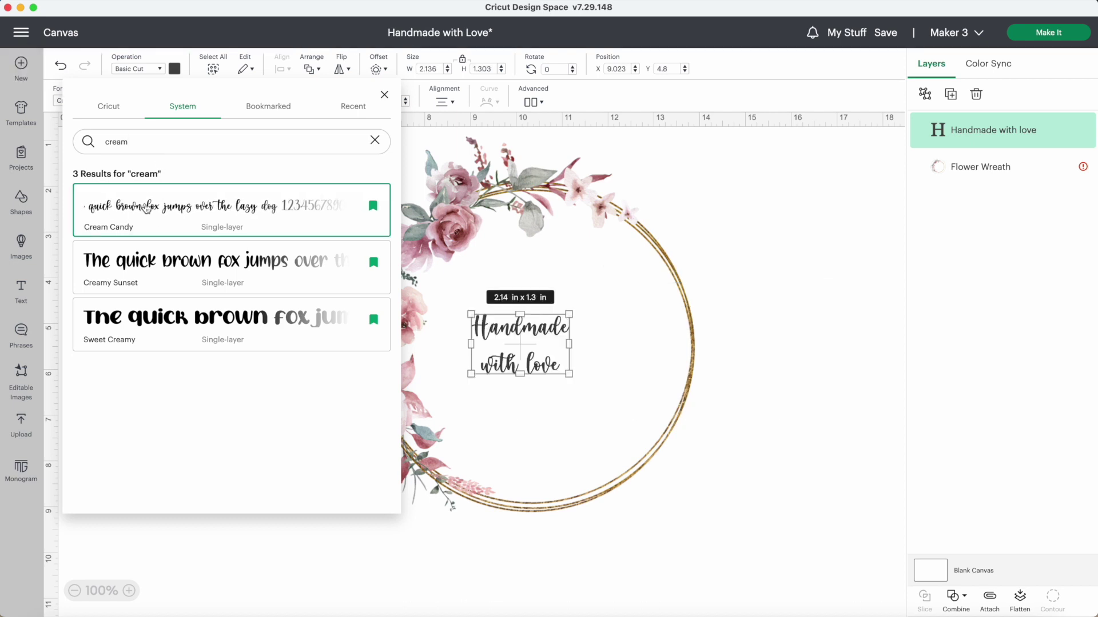
- Enlarge the text to about 5.37 in wide and move it up inside the wreath
click(773, 268)
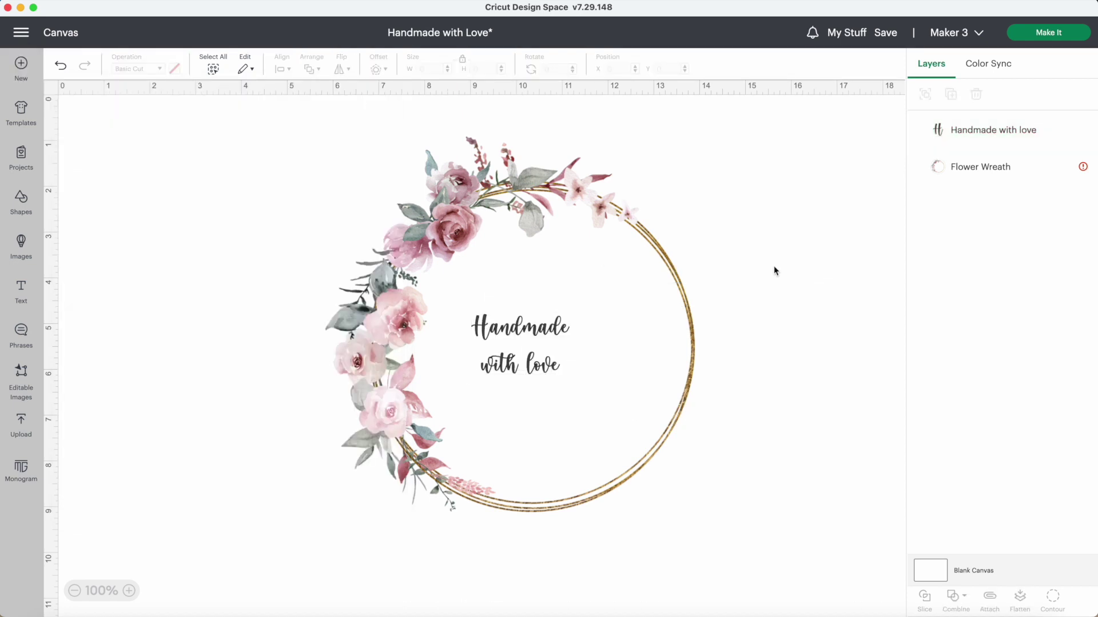
click(550, 338)
drag(588, 380, 678, 440)
drag(470, 314, 432, 290)
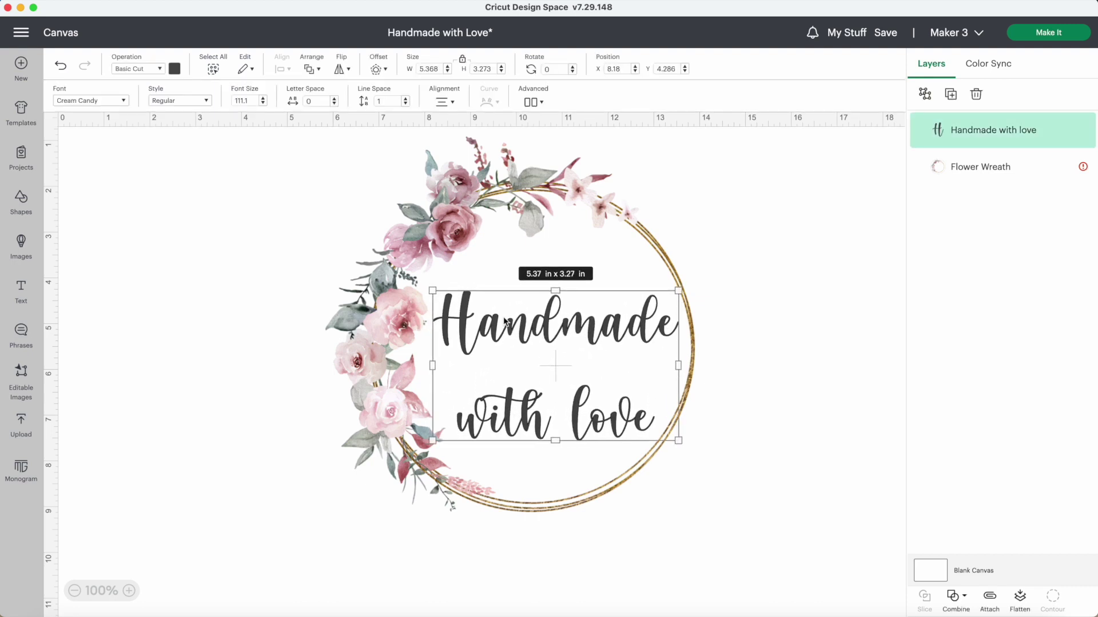
drag(512, 326, 508, 312)
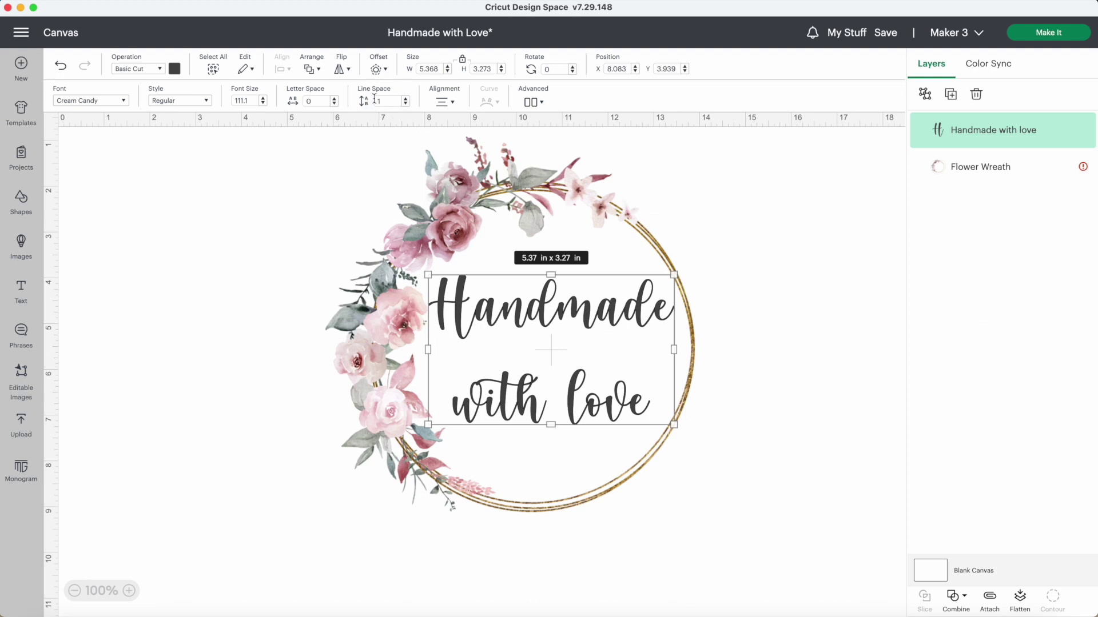
- Tighten the line spacing to -3.1 and centre the text in the wreath
click(404, 104)
click(405, 104)
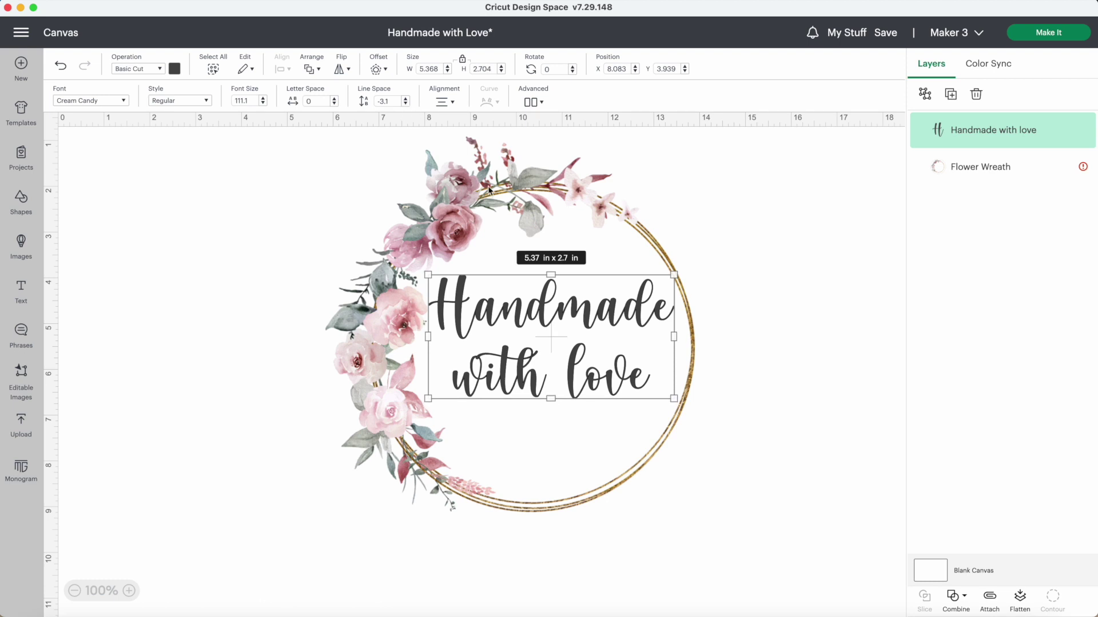
drag(551, 312, 554, 315)
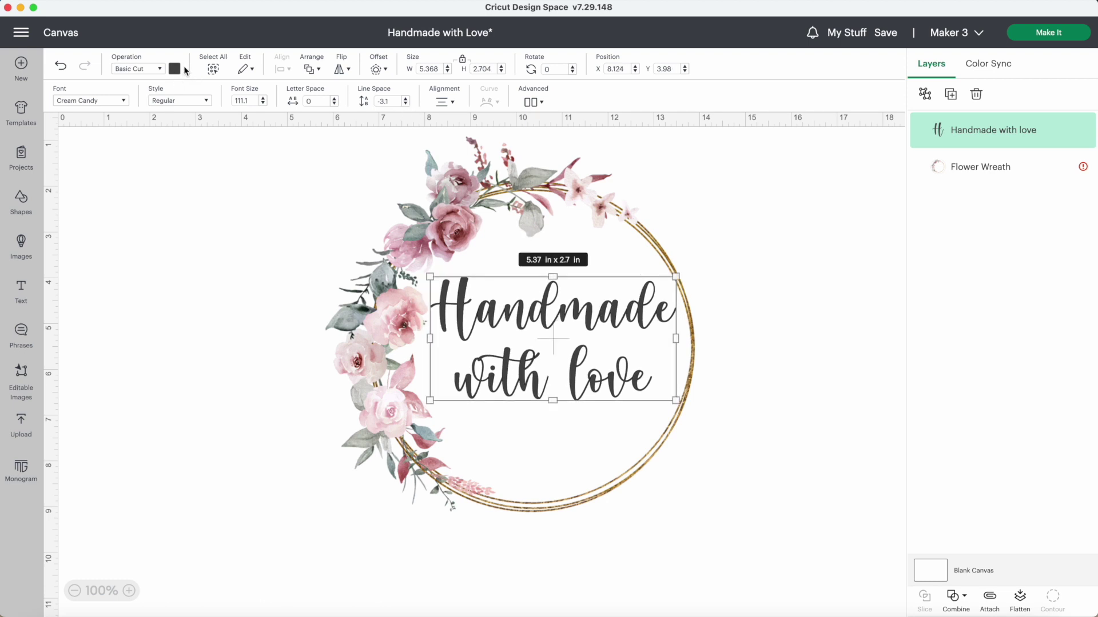
- Recolour the text to sage grey-green #667062 with the advanced colour picker
click(175, 70)
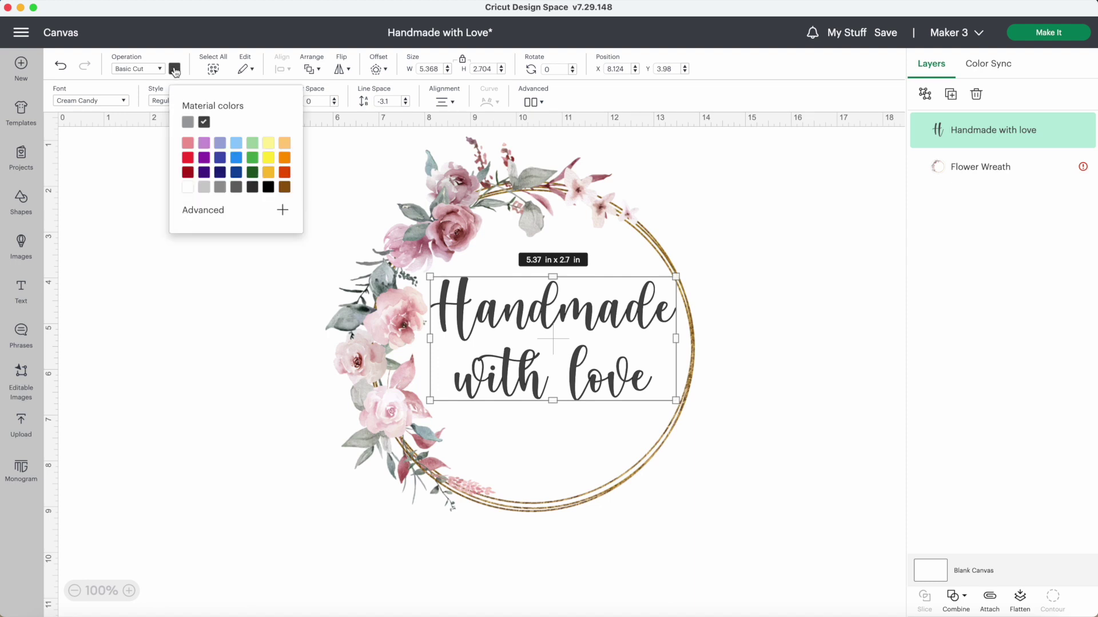
click(283, 209)
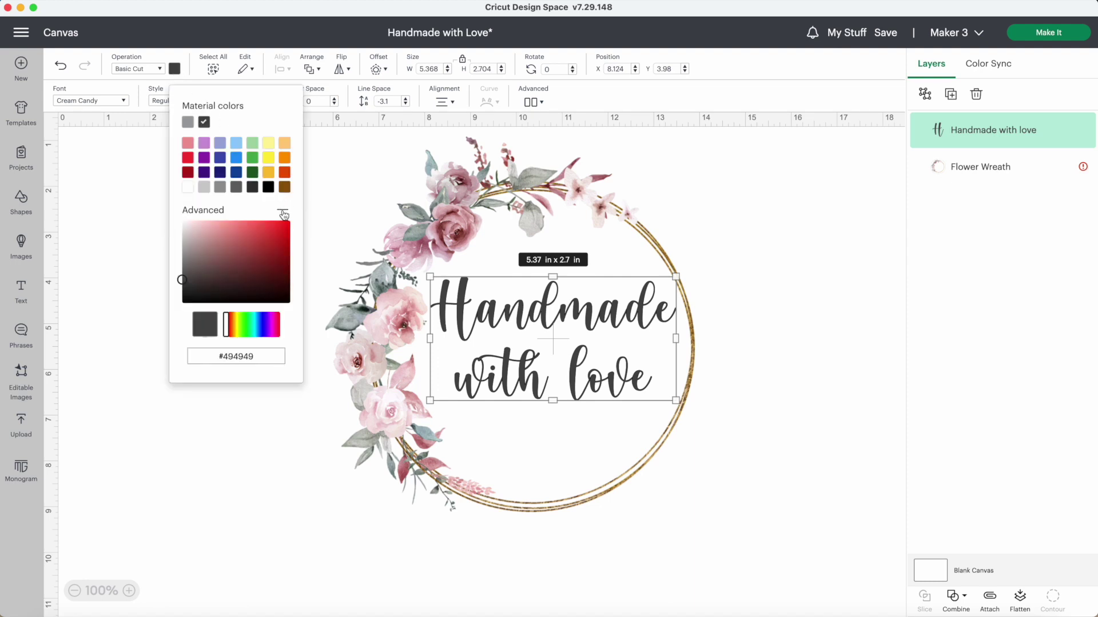
drag(227, 324, 241, 322)
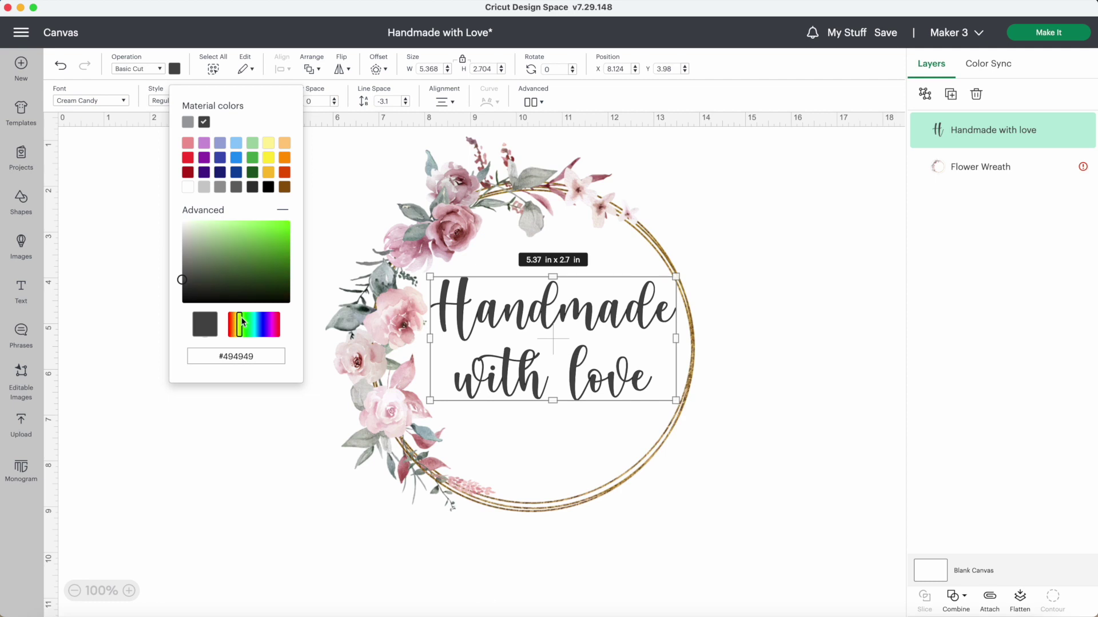
drag(202, 274, 201, 267)
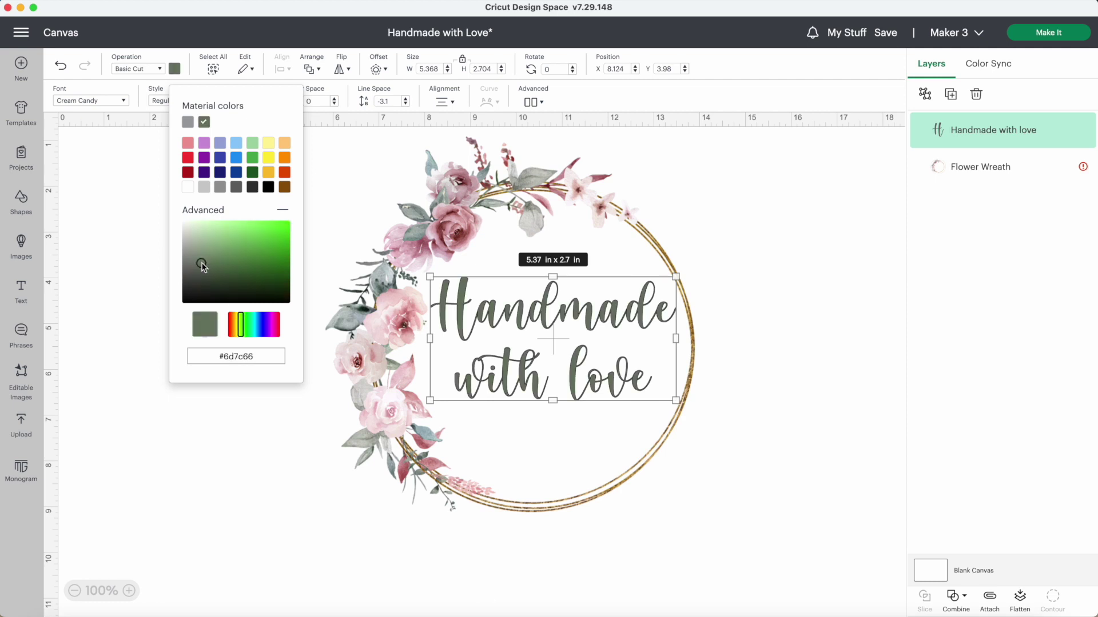
click(196, 268)
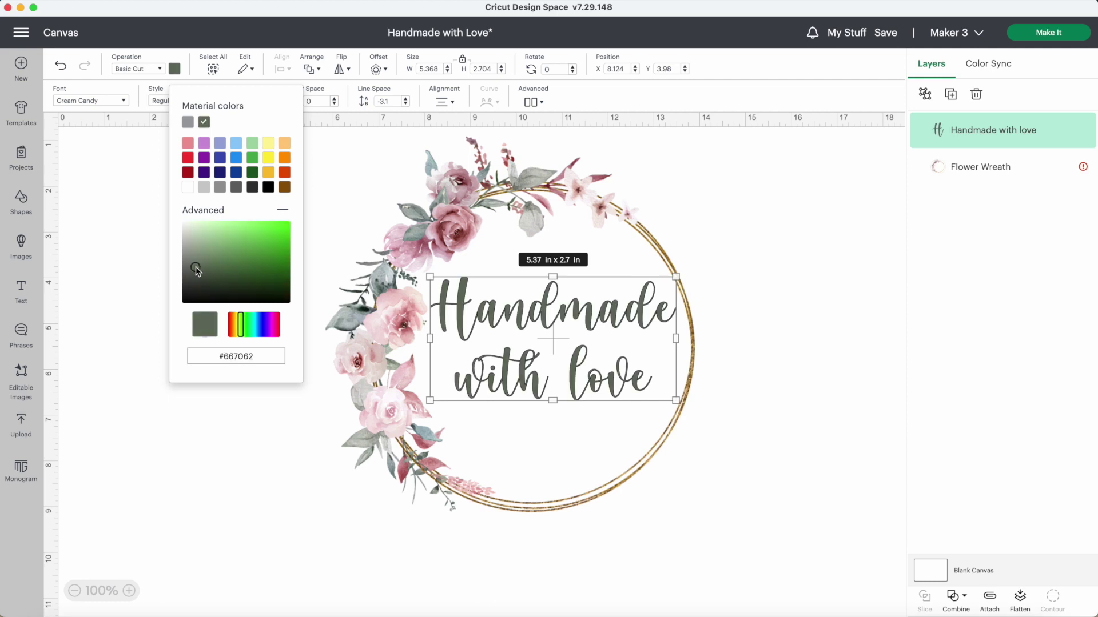
click(861, 265)
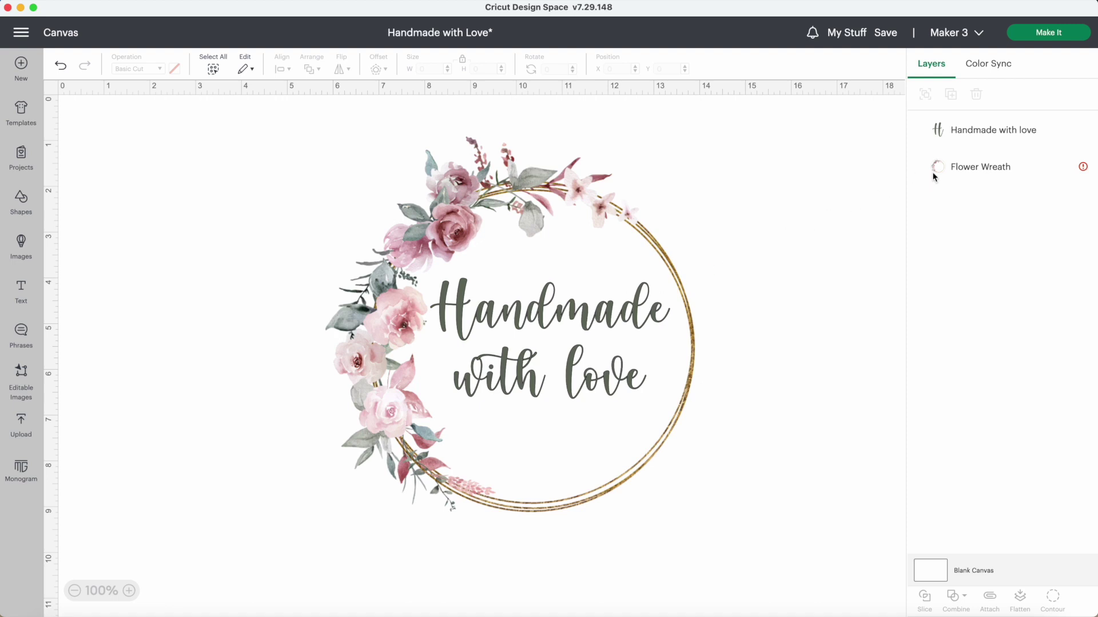
- Switch the 'Handmade with love' text to Print Then Cut and select it together with the wreath
click(952, 171)
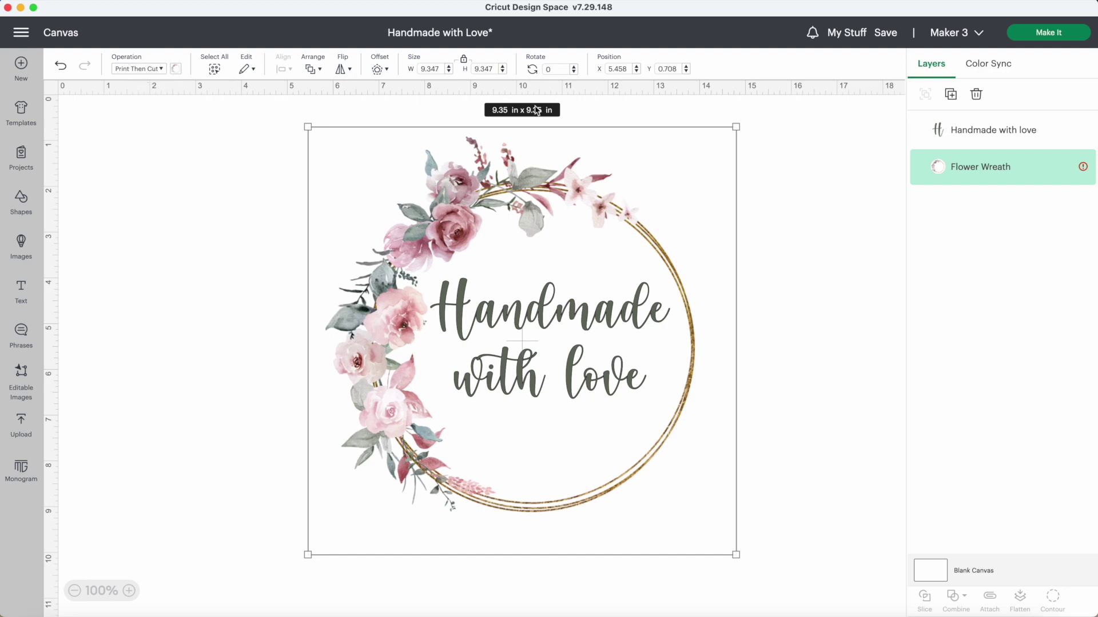
click(952, 128)
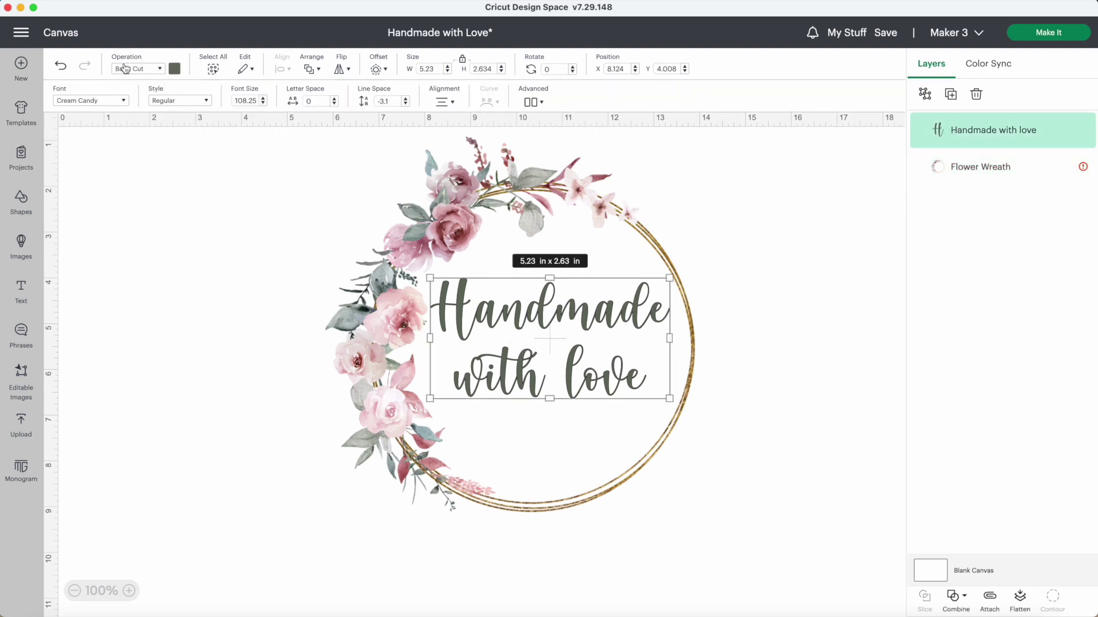
click(143, 68)
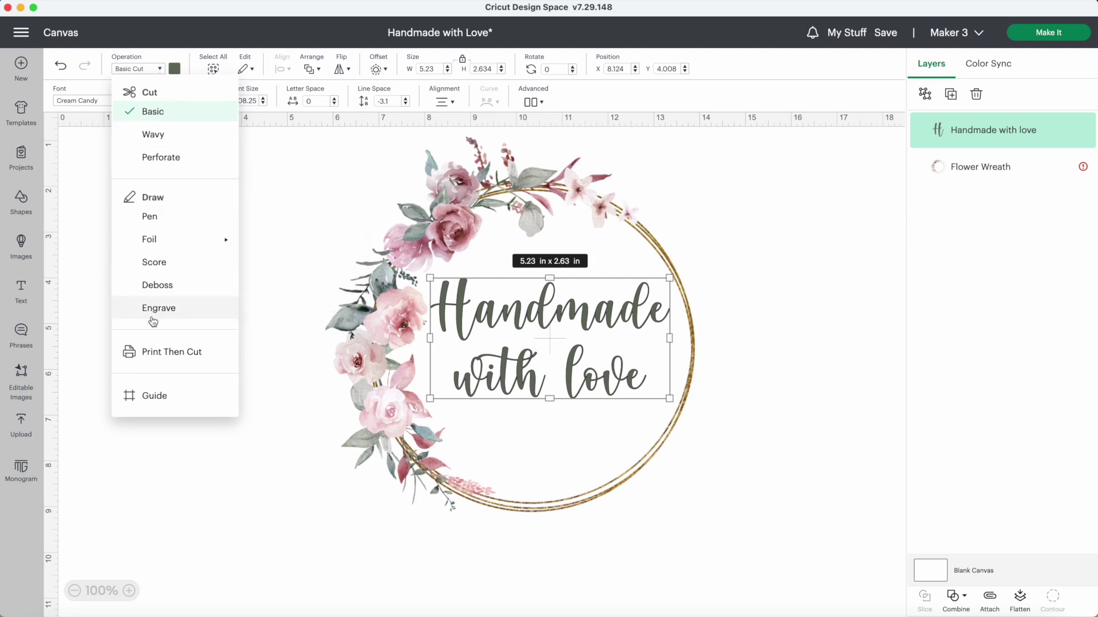
click(155, 352)
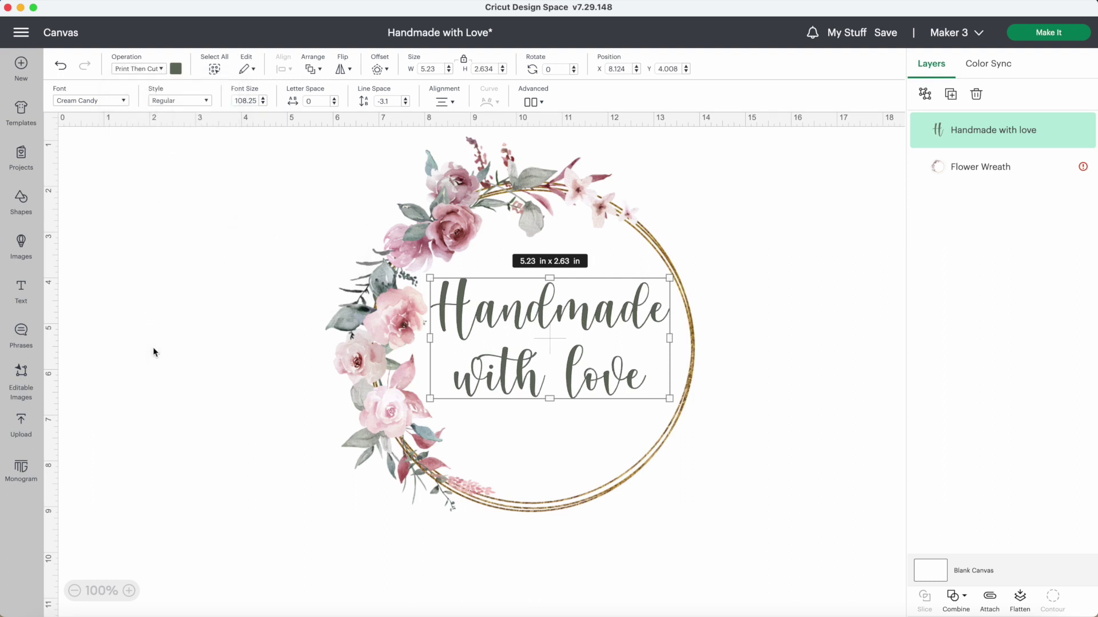
click(135, 319)
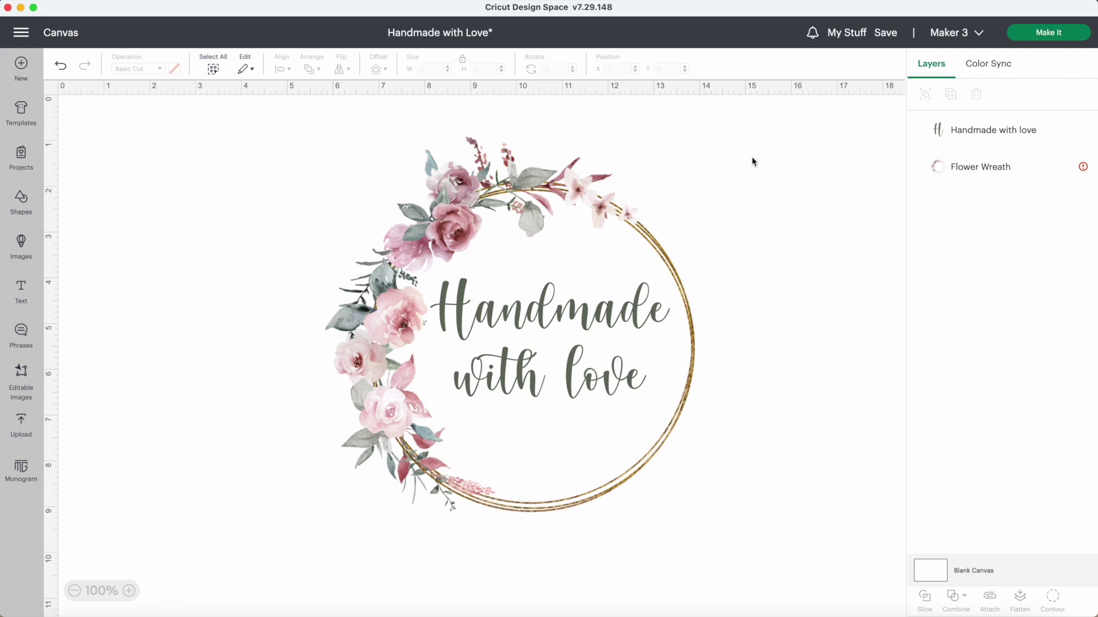
drag(748, 151, 335, 528)
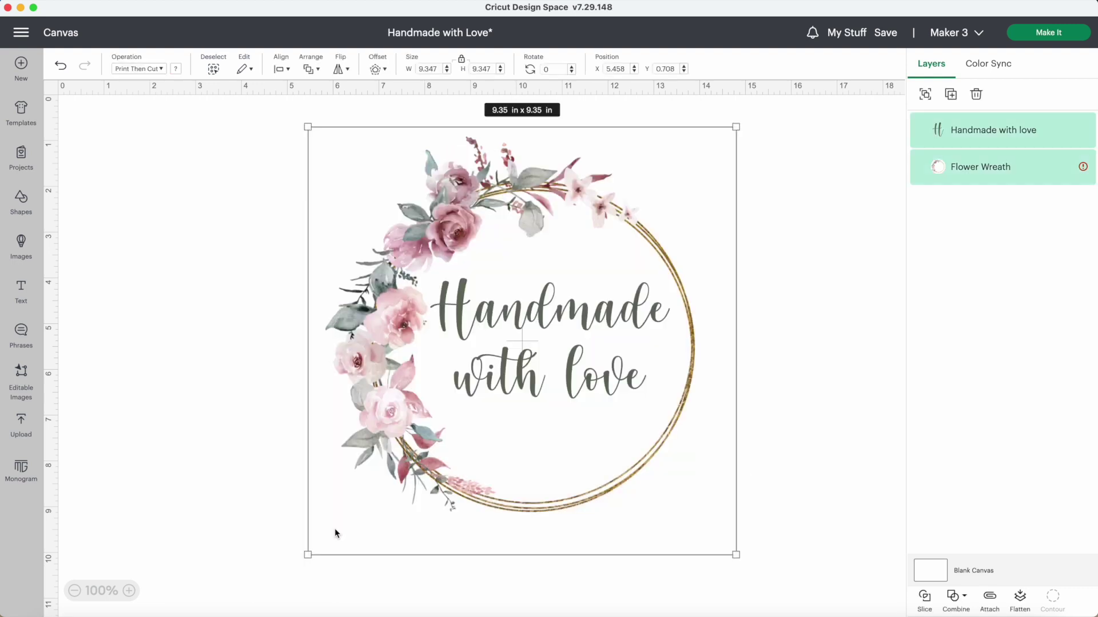
- Flatten the wreath and text, set the width to 2.5 in, and proceed to Make It
click(1021, 599)
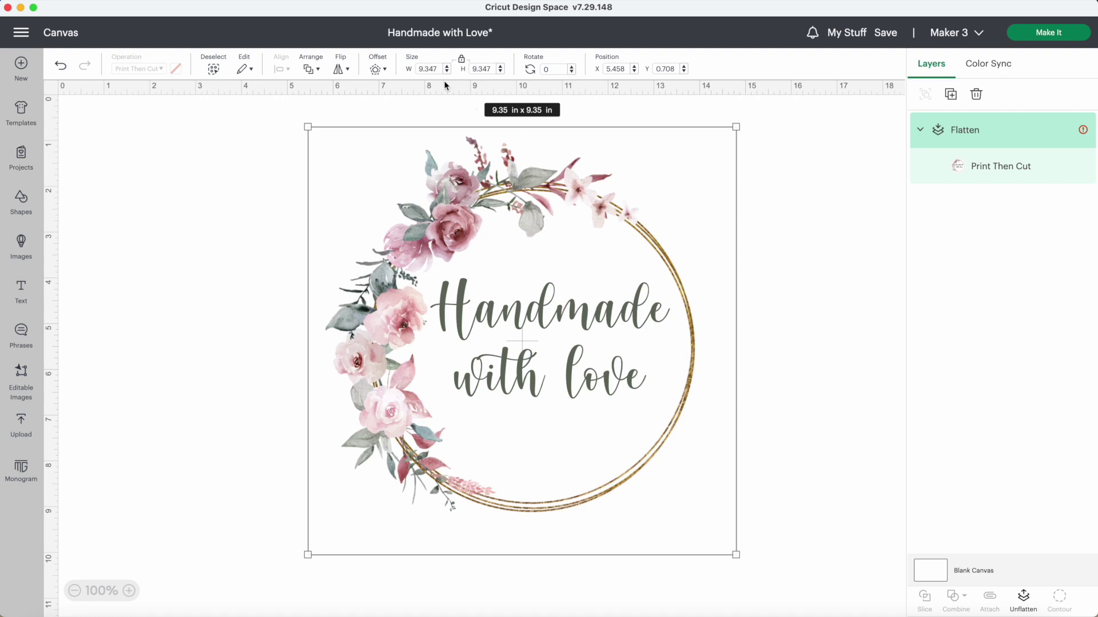
click(428, 69)
text(2.5)
key(Return)
click(280, 330)
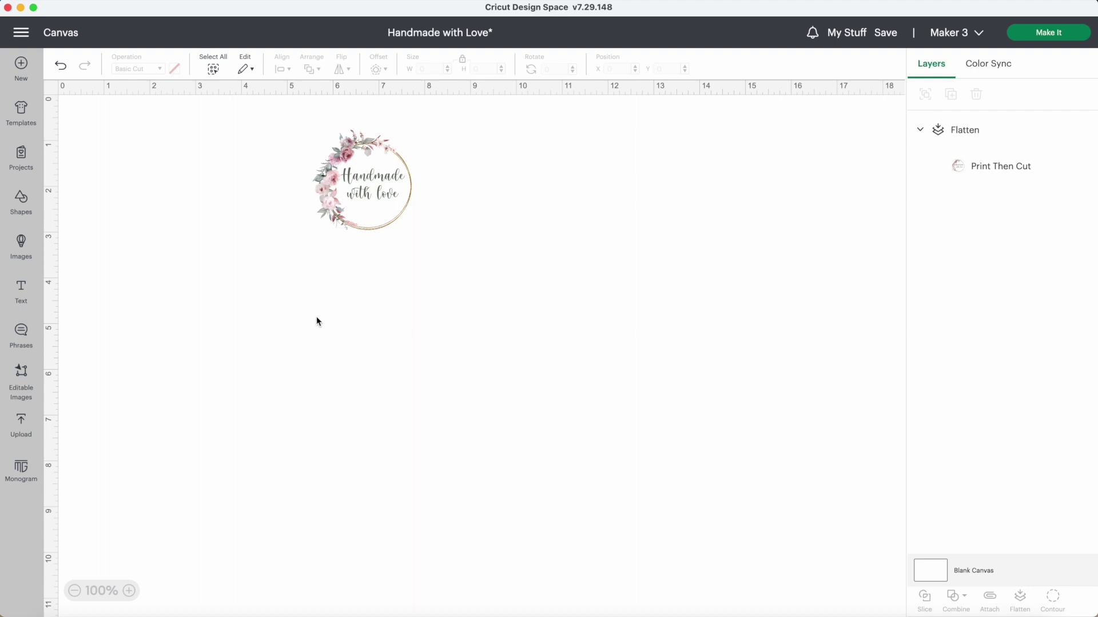
click(1046, 35)
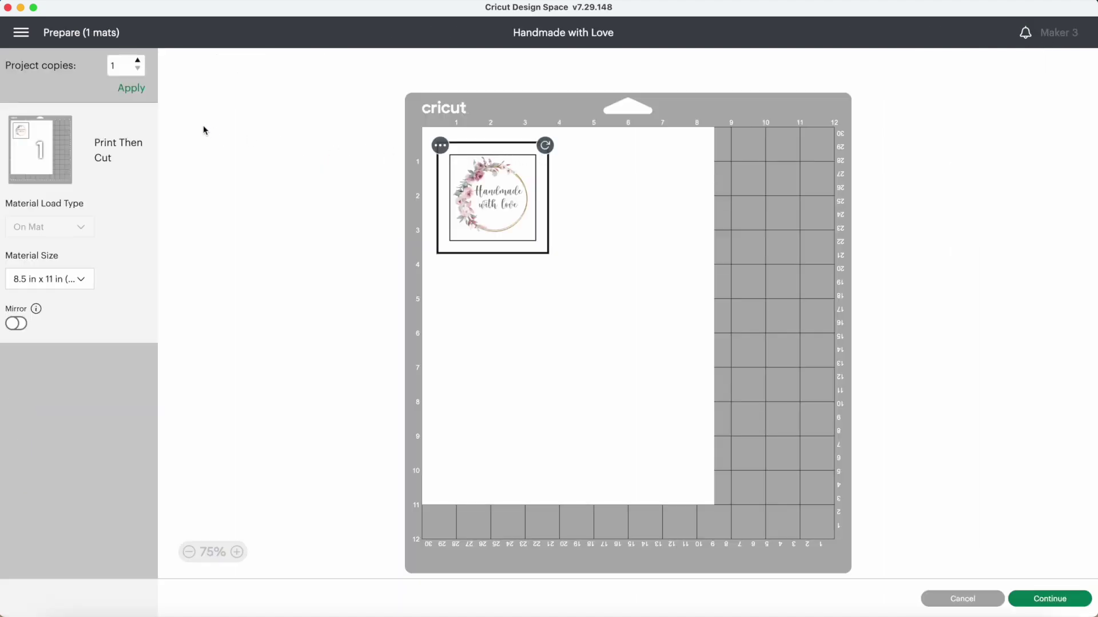
- Apply 6 project copies to fill the Letter mat and continue to the print step
click(138, 60)
click(132, 92)
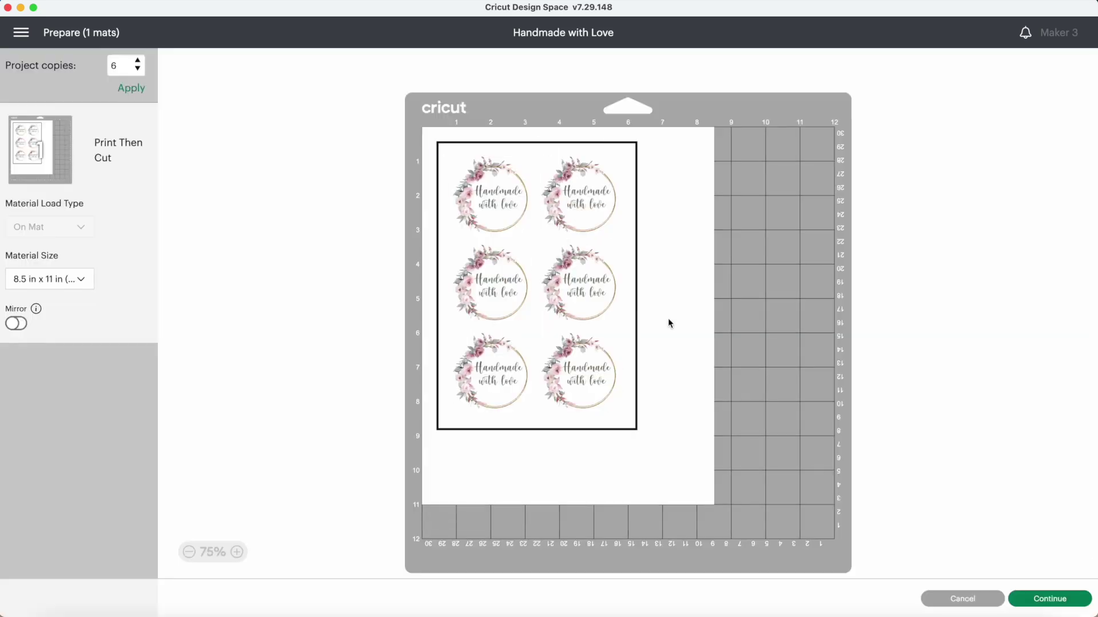
click(1036, 598)
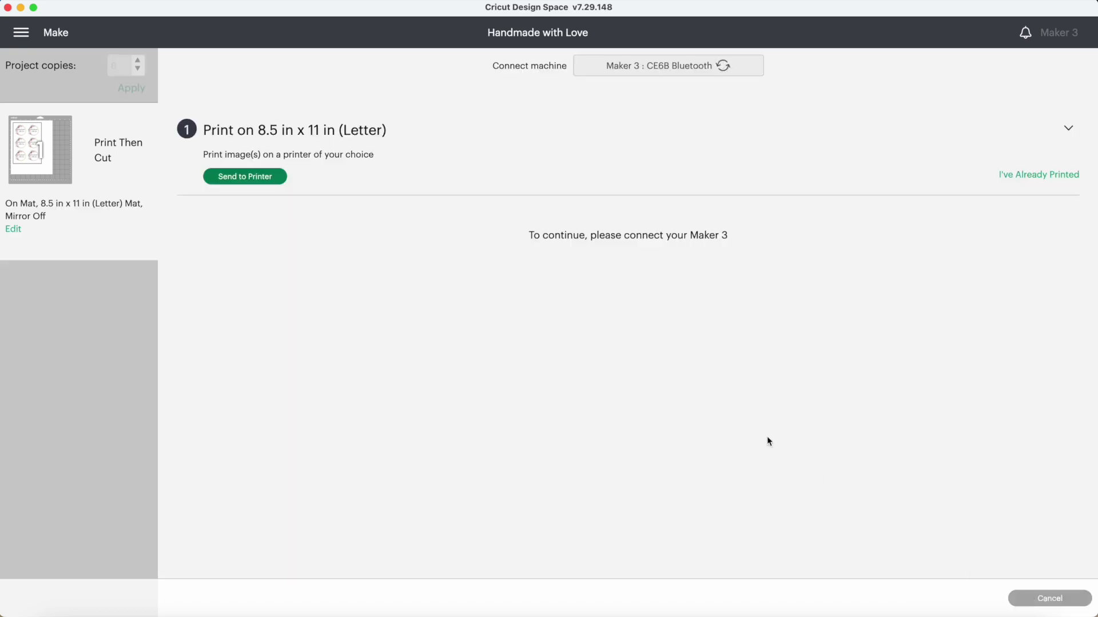
- Send the six-sticker sheet to the printer and print it
click(247, 173)
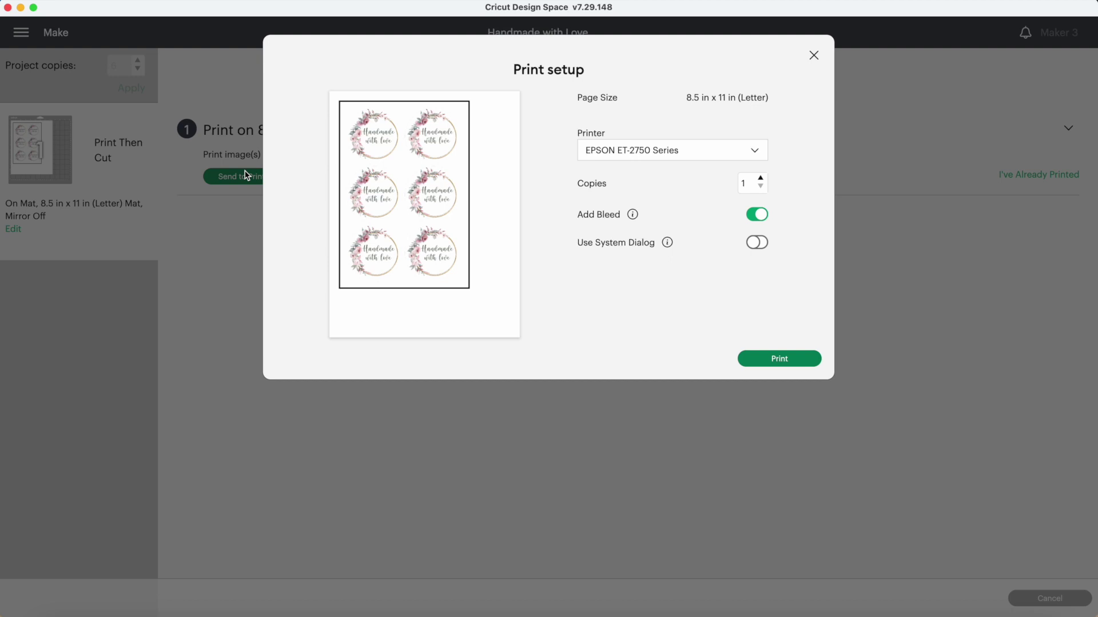
click(808, 359)
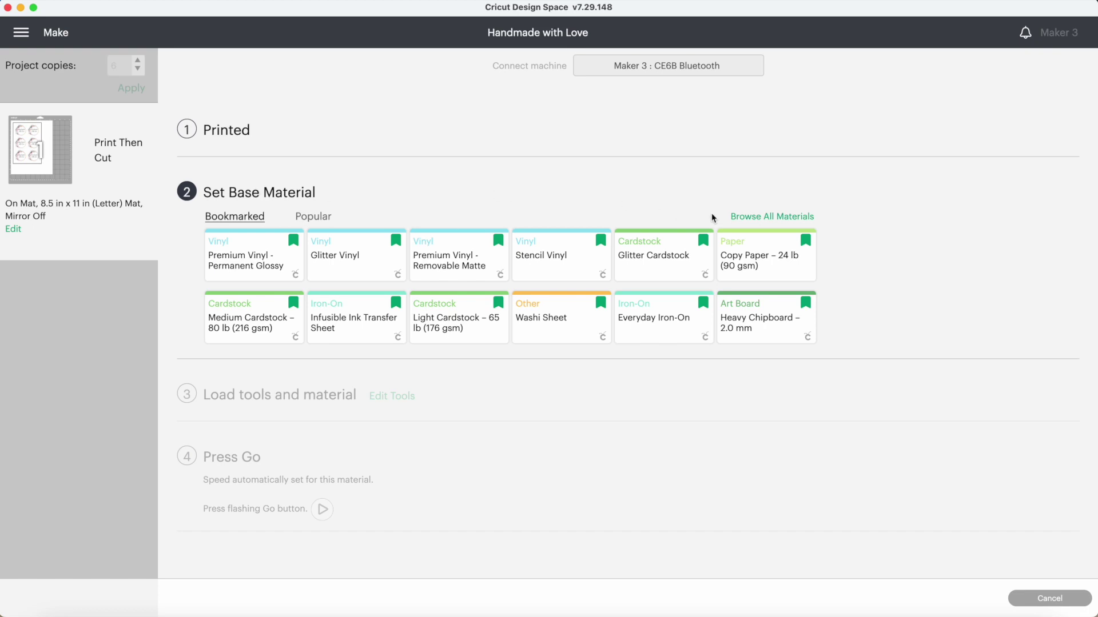
- Browse all materials and search for 'sticke' materials
click(747, 219)
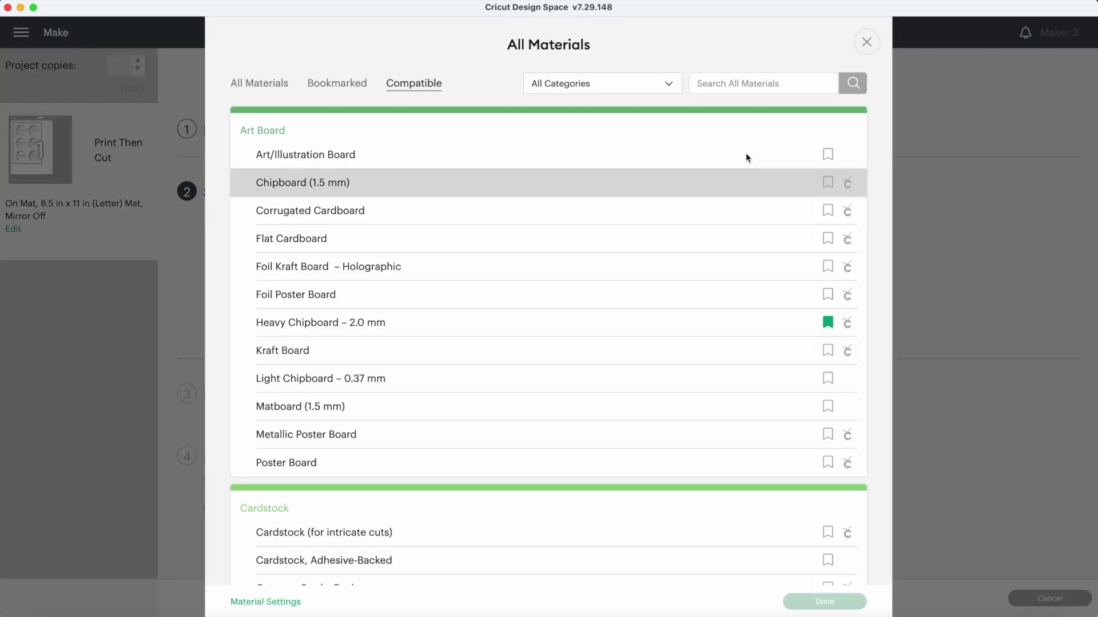
click(726, 84)
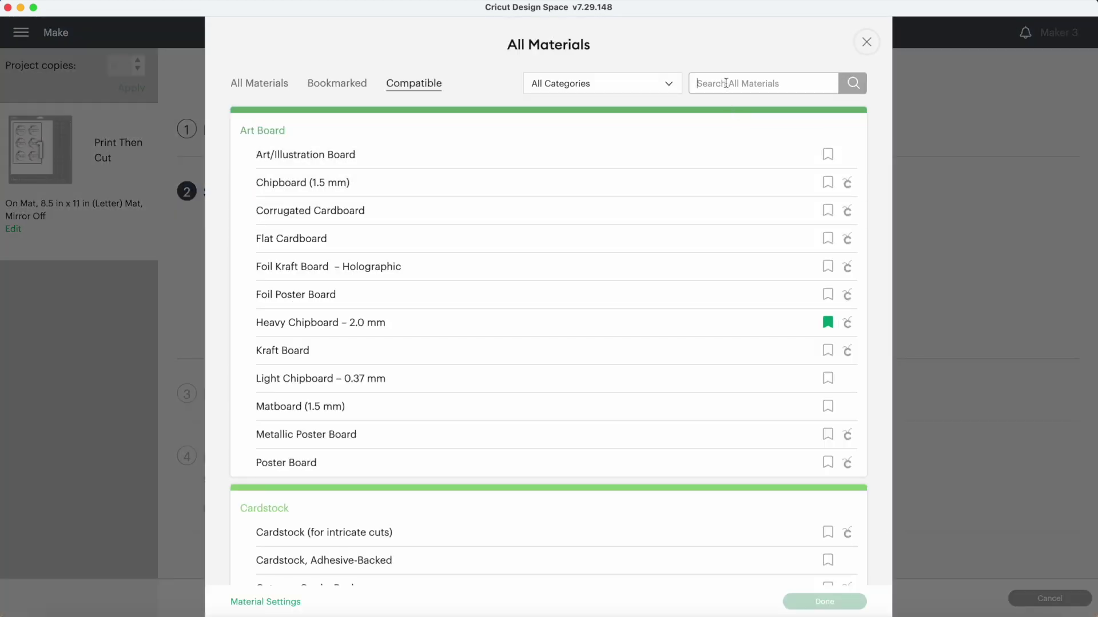
text(sticker)
key(Return)
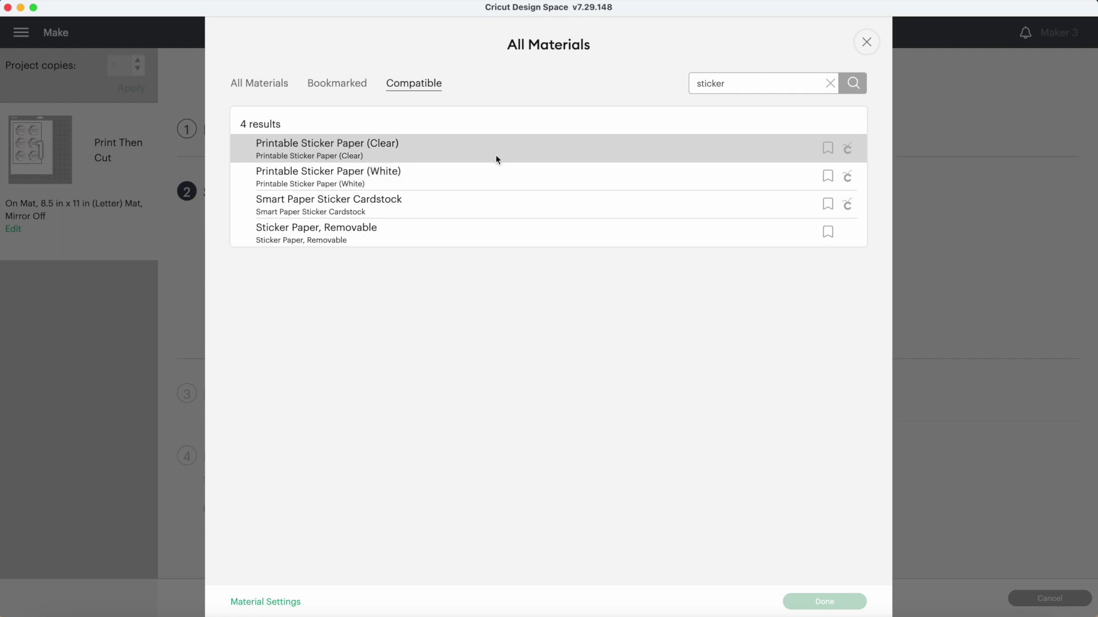
- Replace the search with 'wash' and choose Washi Sheet as the base material
drag(722, 85, 687, 86)
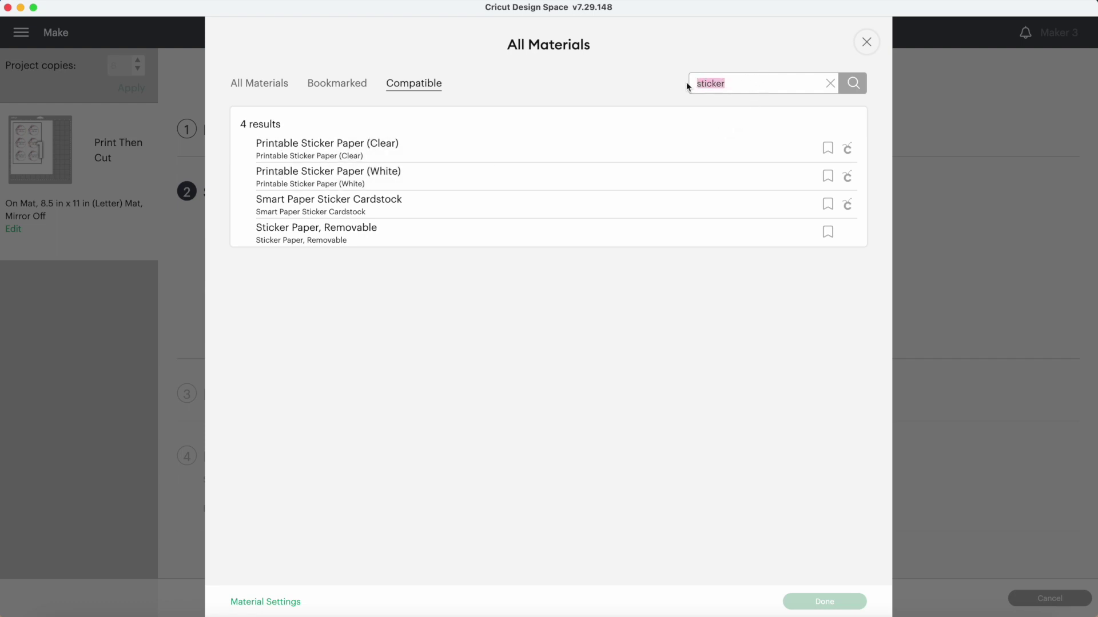
text(washi)
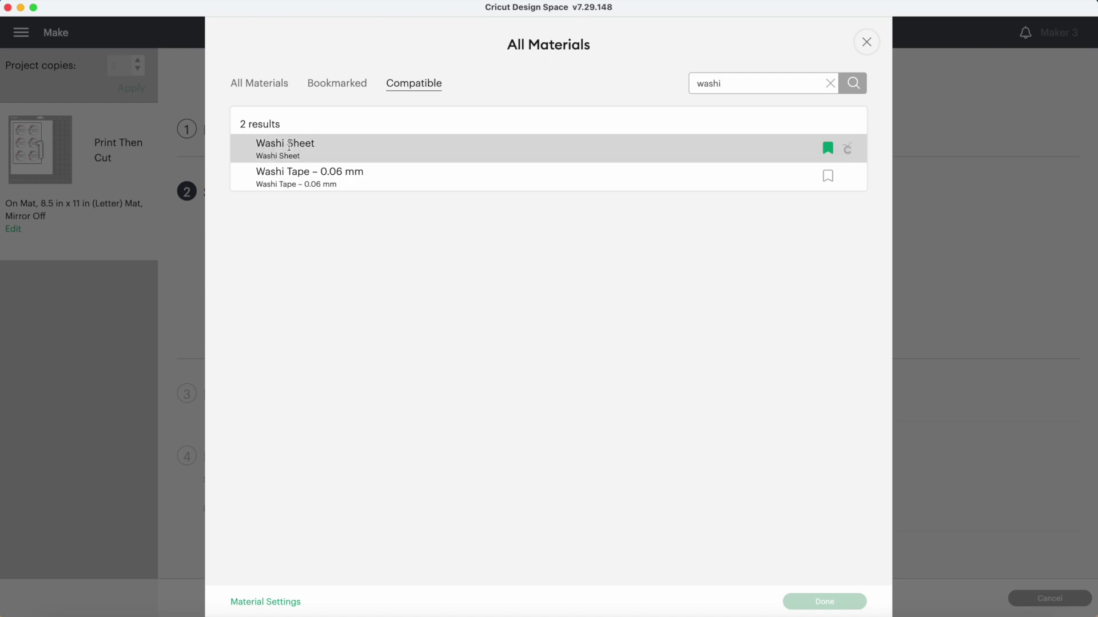
click(289, 146)
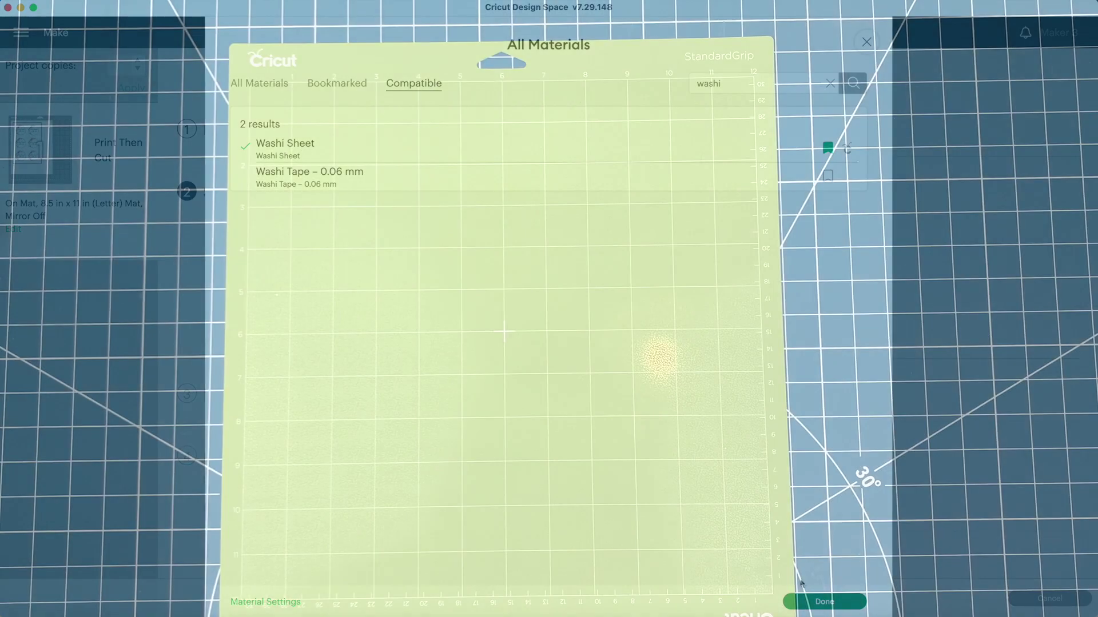